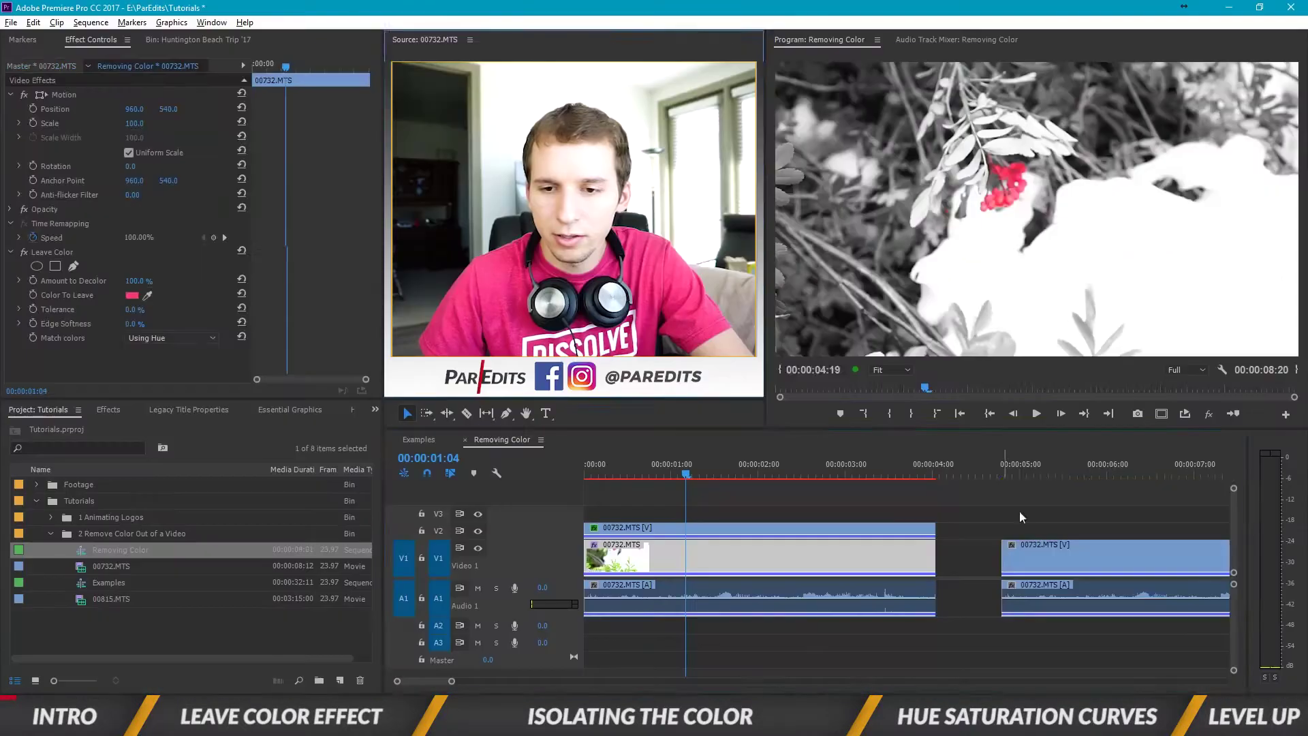
- Play the 00732.MTS berry clip, then scrub the playhead back to about 00:00:01:14
{"action": "left_click", "coordinate": [1048, 461]}
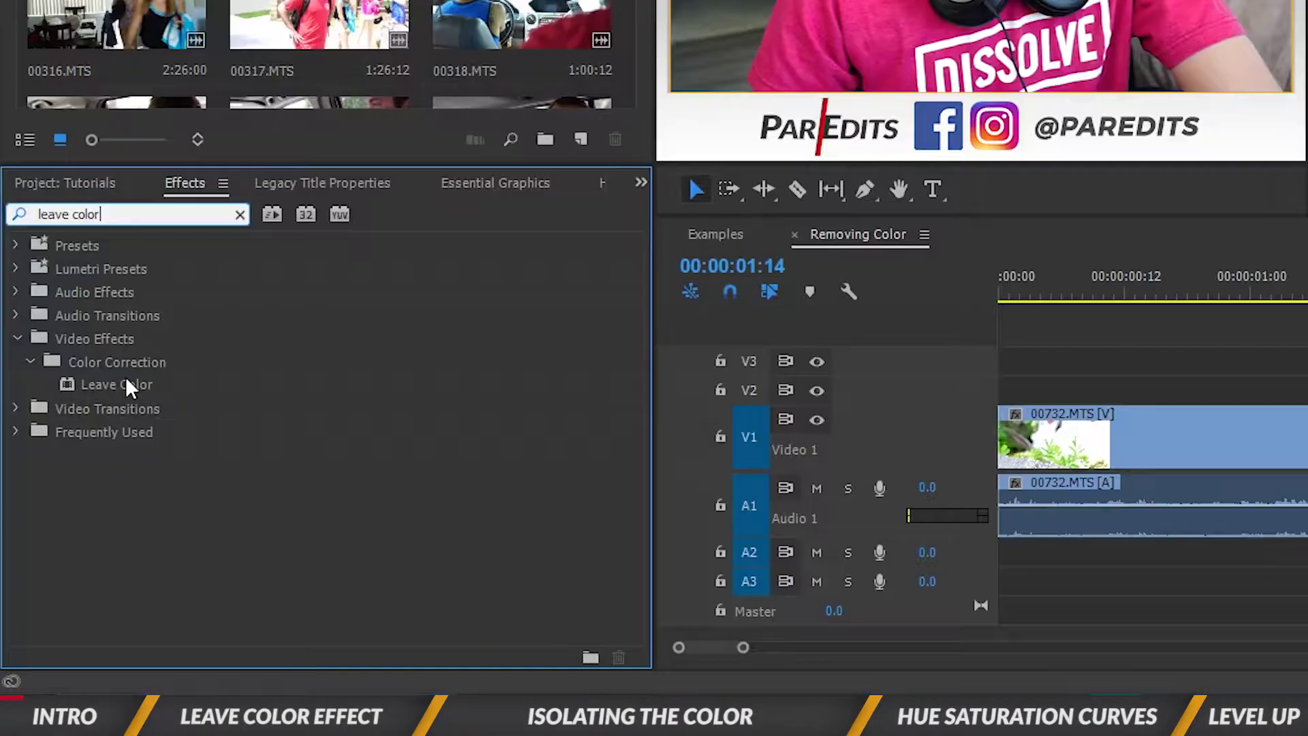
{"action": "left_click_drag", "start_coordinate": [122, 387], "coordinate": [1164, 480]}
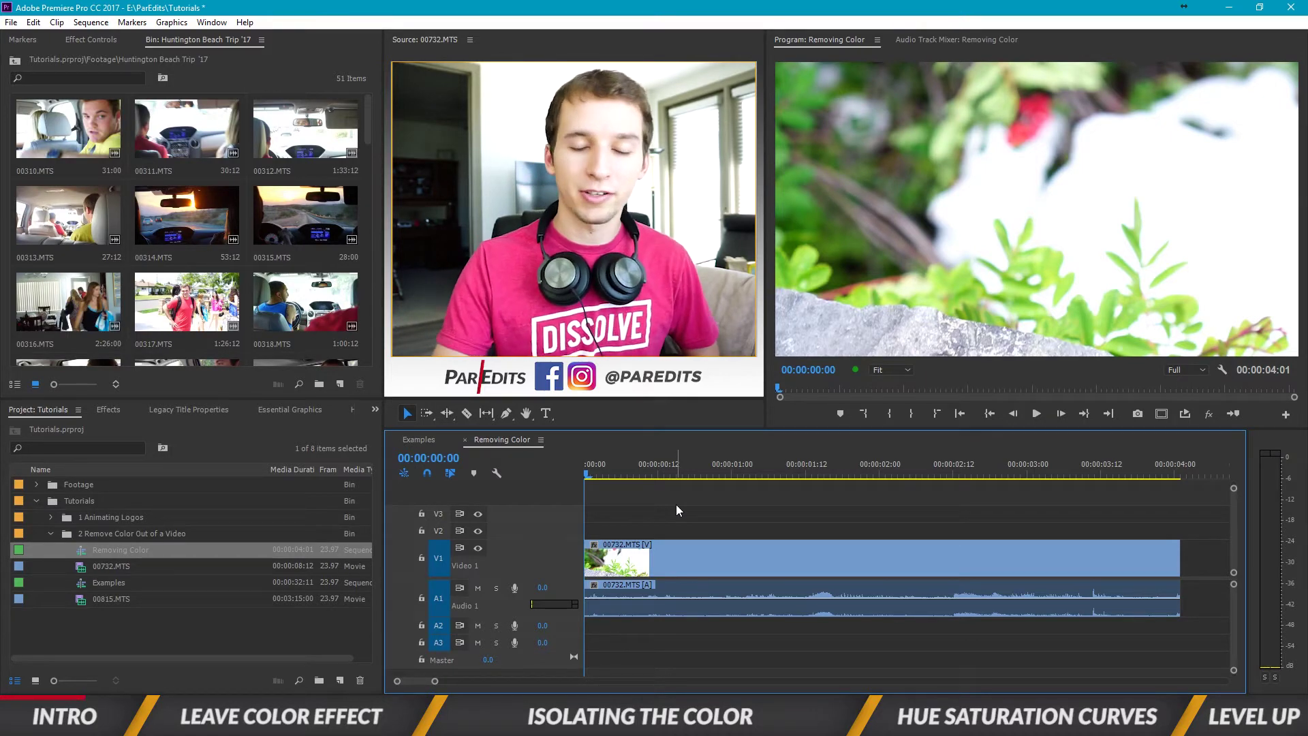
{"action": "key", "text": "space"}
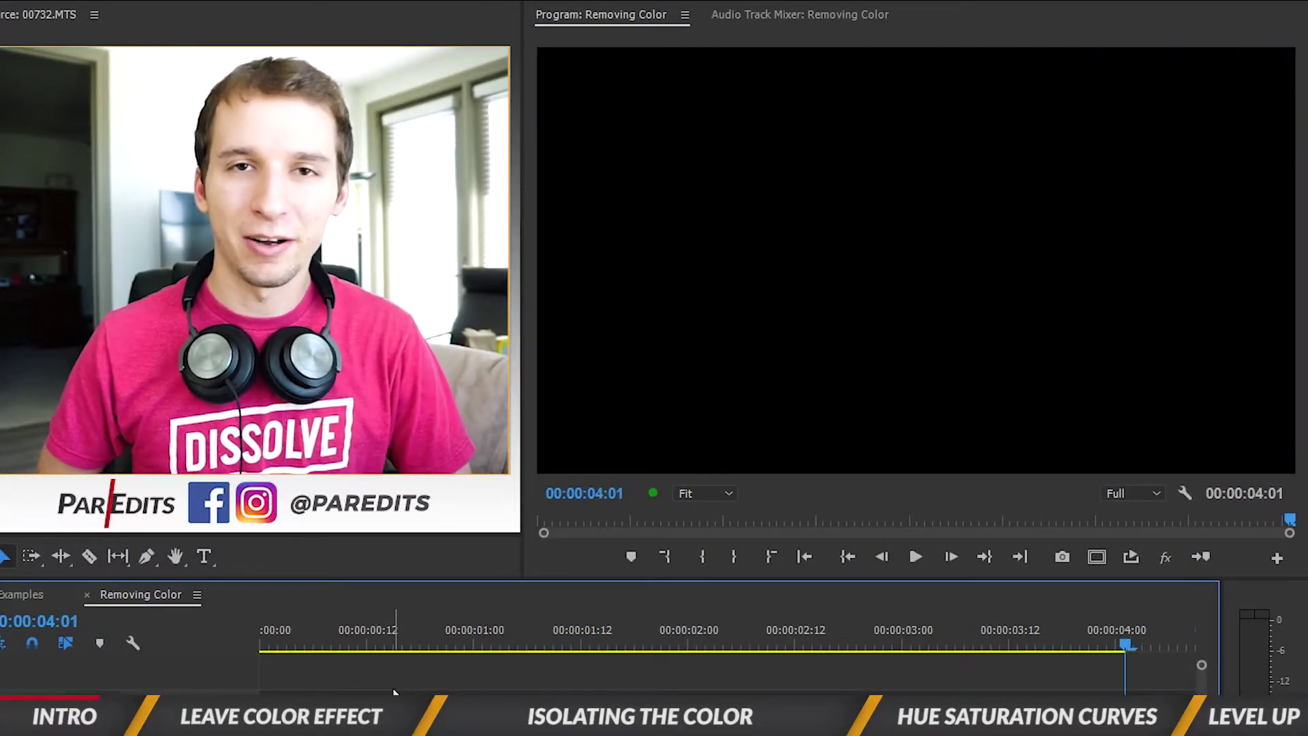
{"action": "left_click_drag", "start_coordinate": [420, 642], "coordinate": [598, 669]}
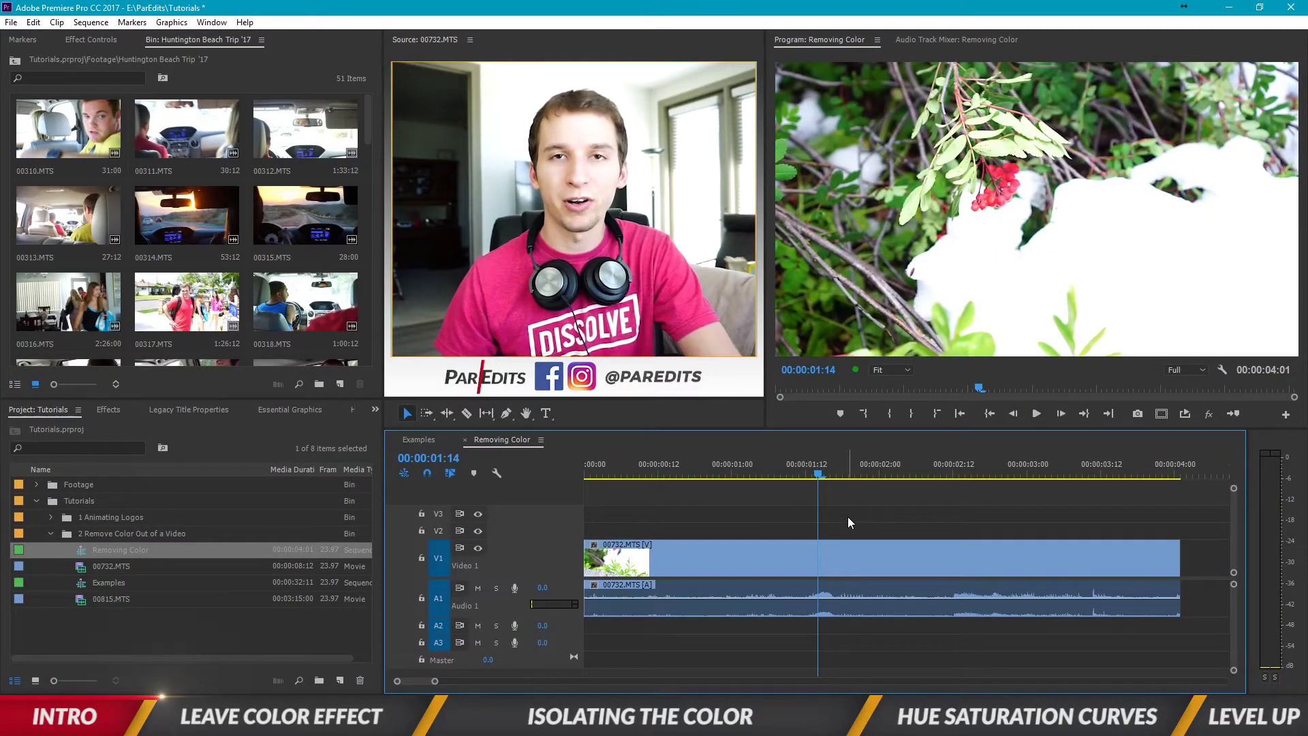
- Search the Effects panel for 'leave color' and apply Leave Color to the V1 clip
{"action": "left_click", "coordinate": [105, 410]}
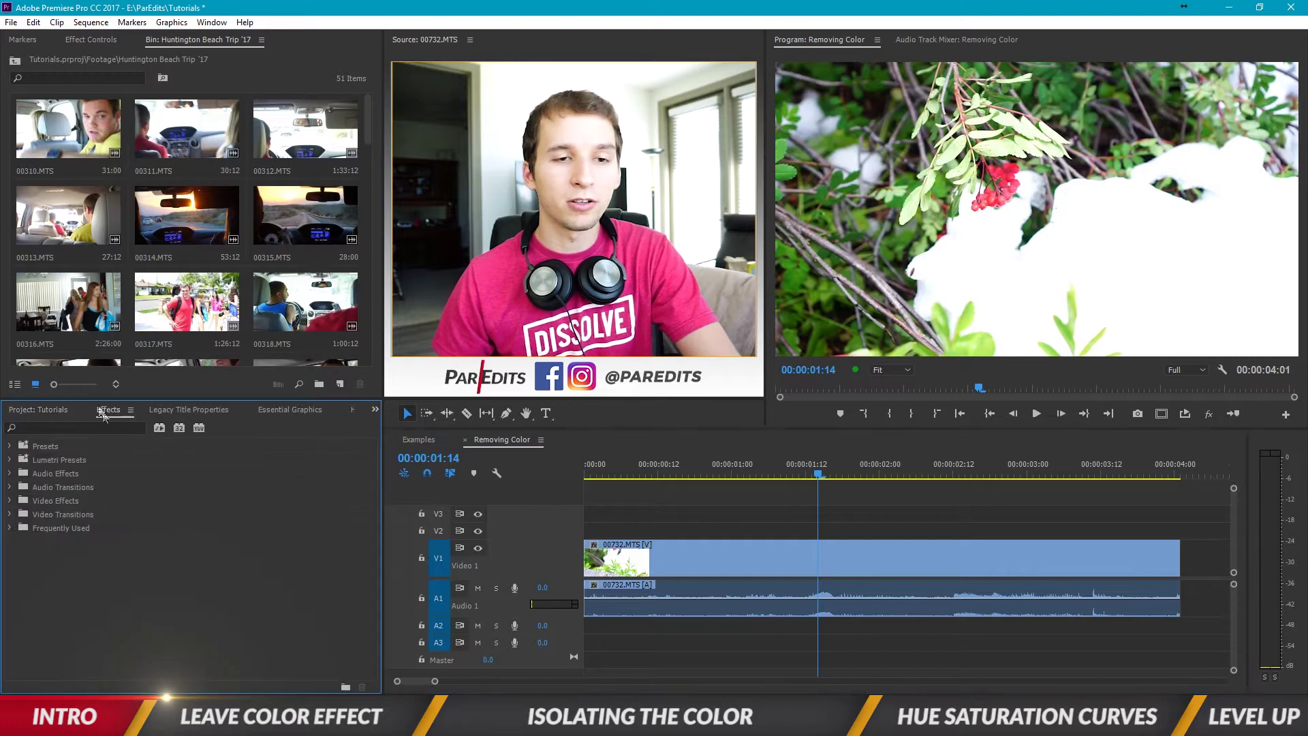
{"action": "left_click", "coordinate": [128, 423]}
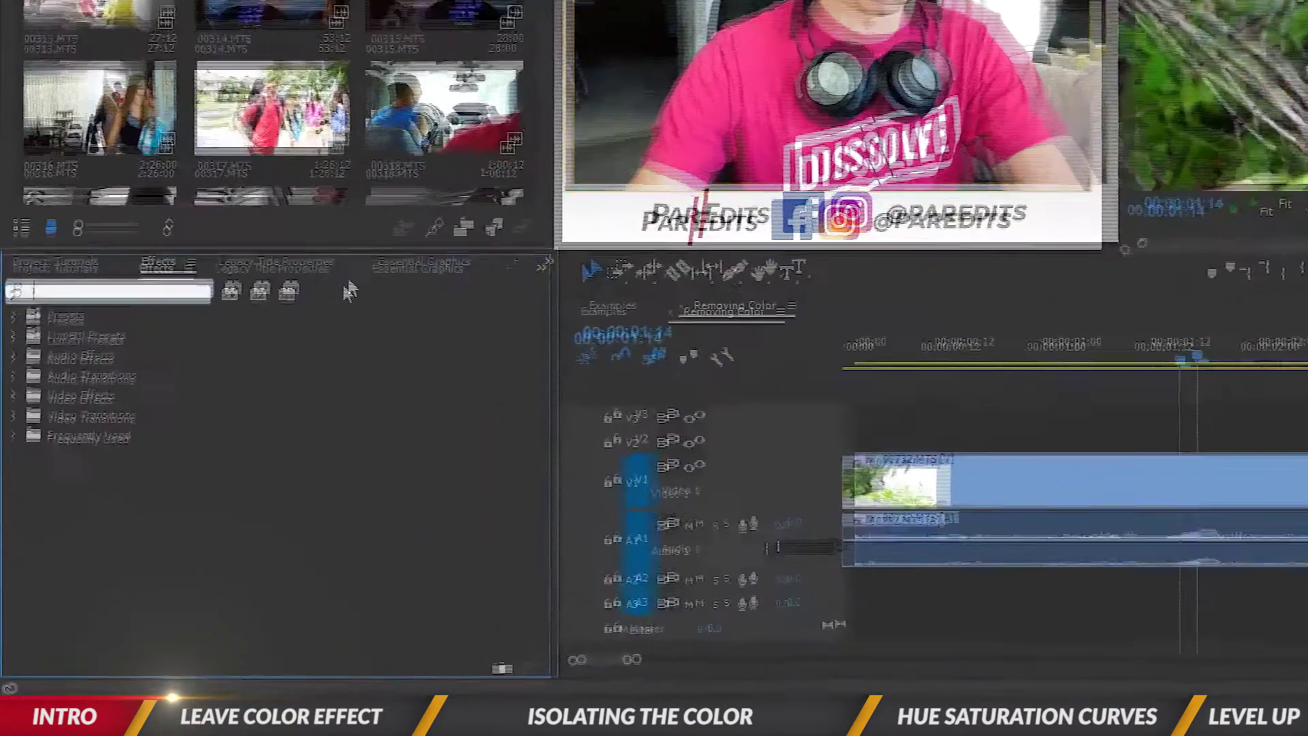
{"action": "type", "text": "leave"}
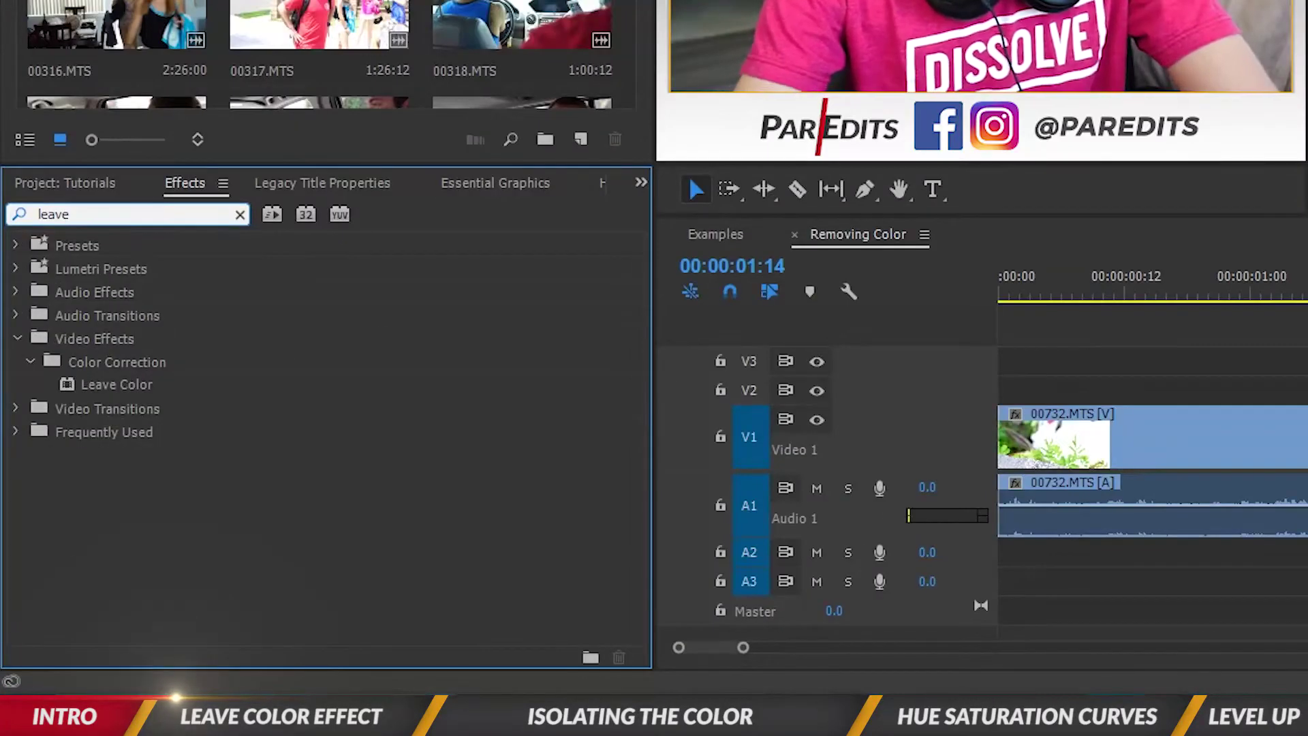
{"action": "type", "text": " color"}
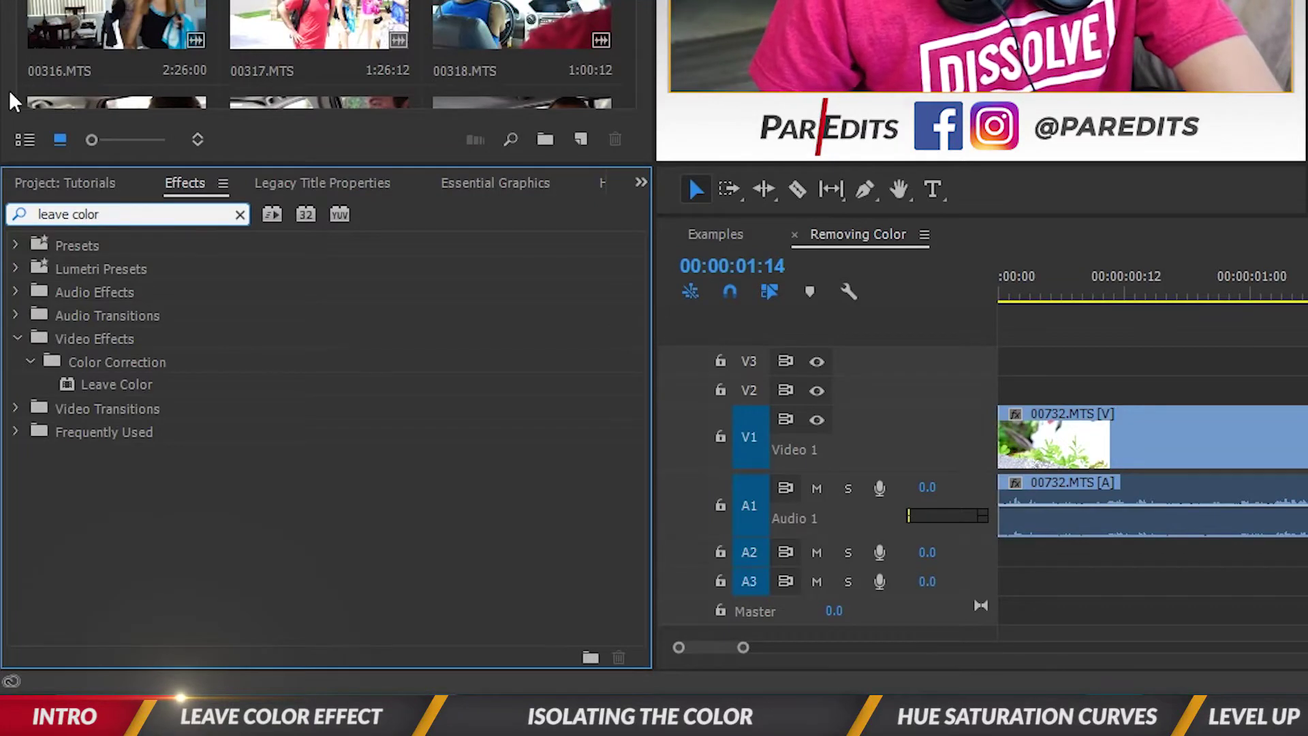
{"action": "left_click_drag", "start_coordinate": [126, 385], "coordinate": [1142, 483]}
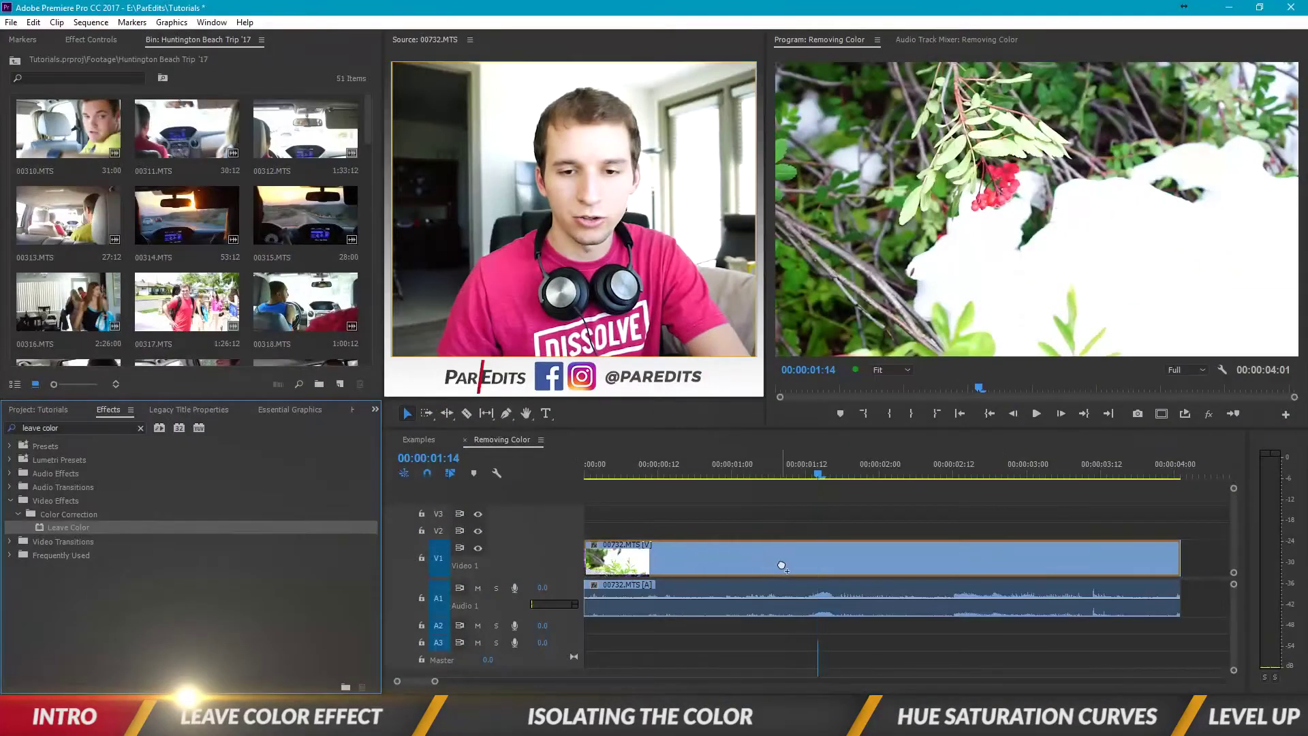
{"action": "left_click_drag", "start_coordinate": [782, 566], "coordinate": [782, 563]}
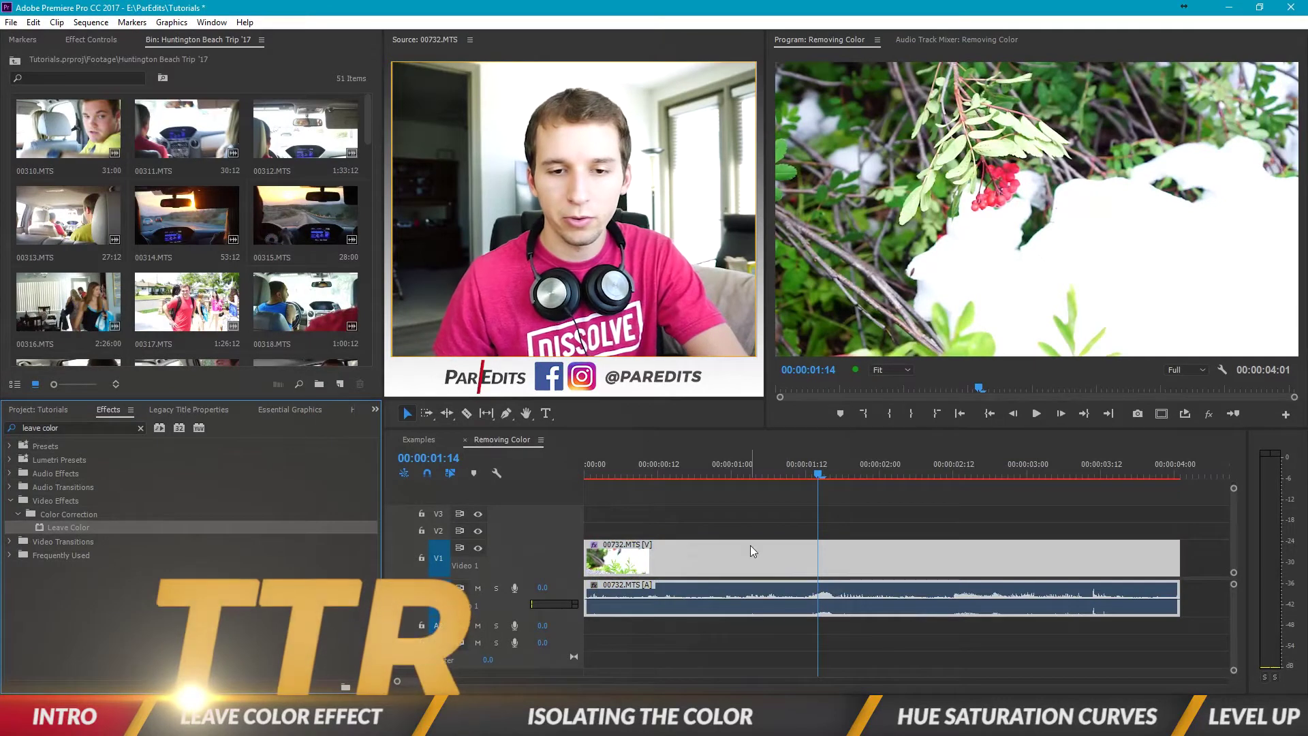
- In Effect Controls, sample the berries' red as Leave Color's Color To Leave
{"action": "left_click", "coordinate": [84, 39]}
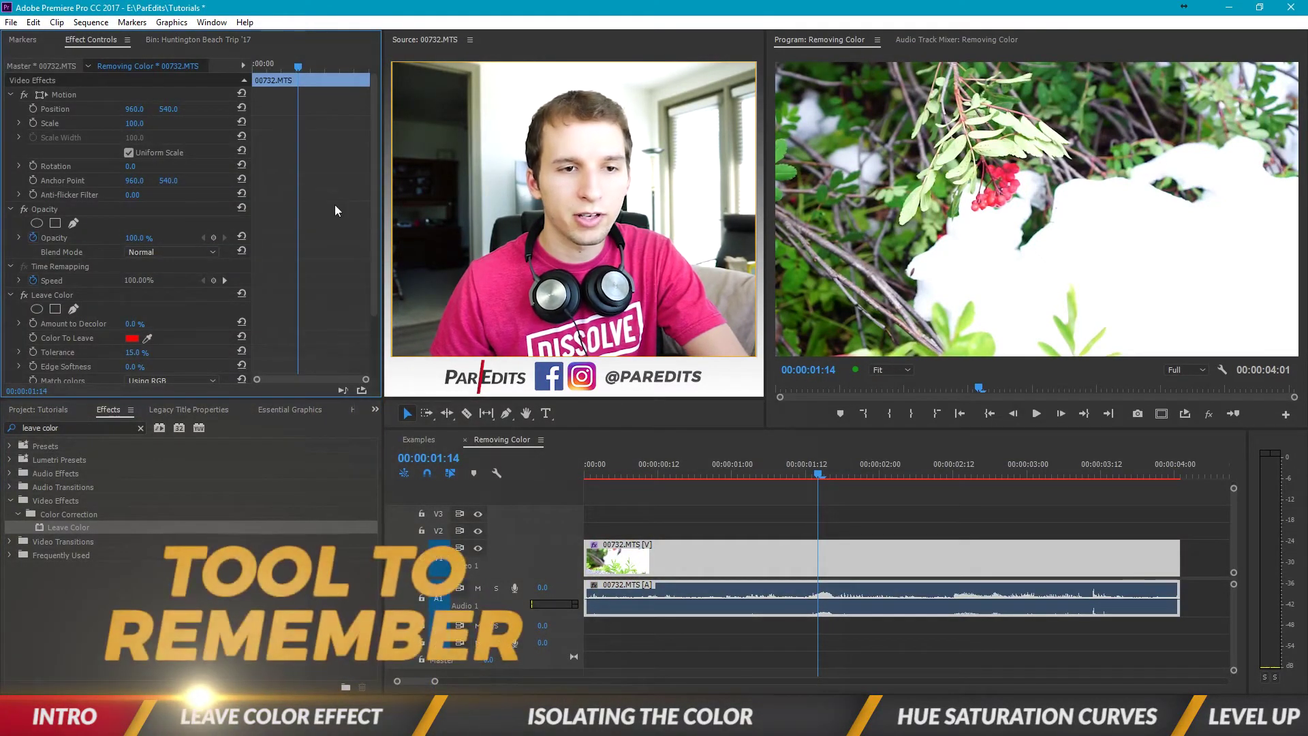
{"action": "scroll", "coordinate": [334, 205], "scroll_direction": "down", "scroll_amount": 3}
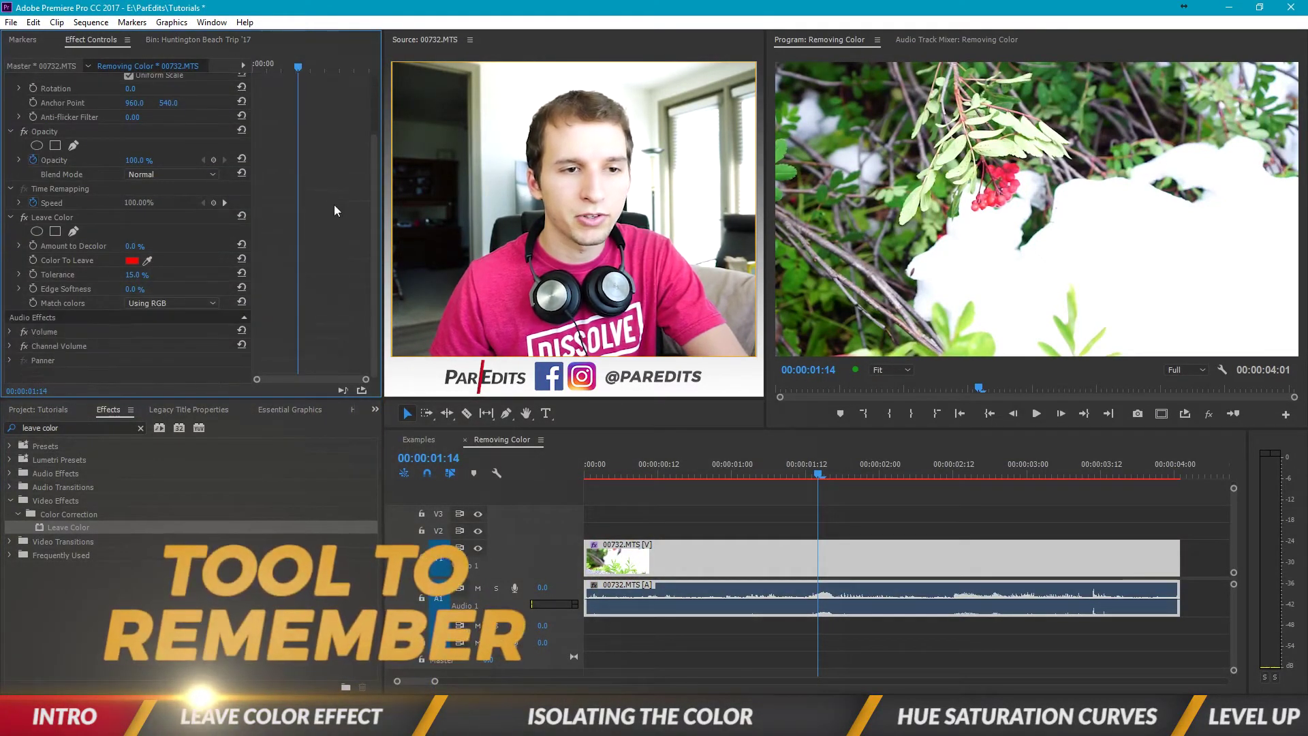
{"action": "left_click", "coordinate": [55, 218]}
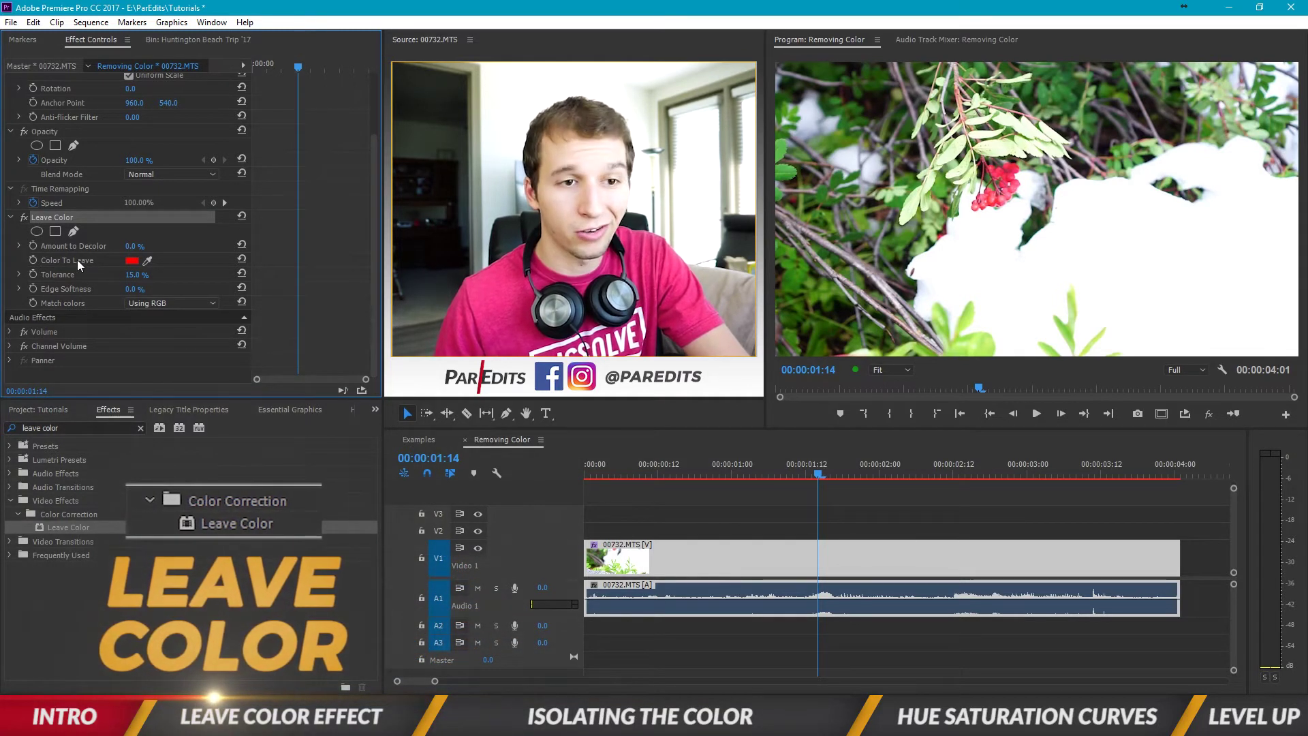
{"action": "left_click", "coordinate": [147, 259]}
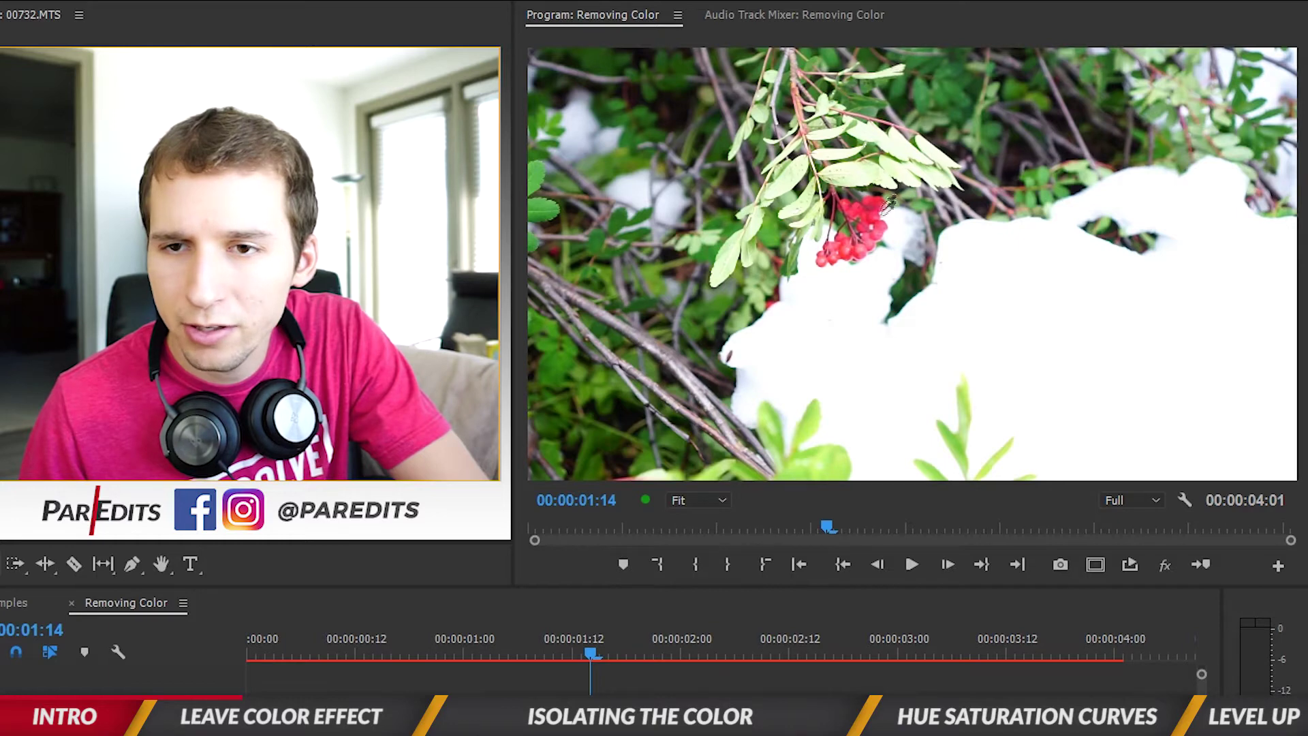
{"action": "left_click", "coordinate": [875, 211]}
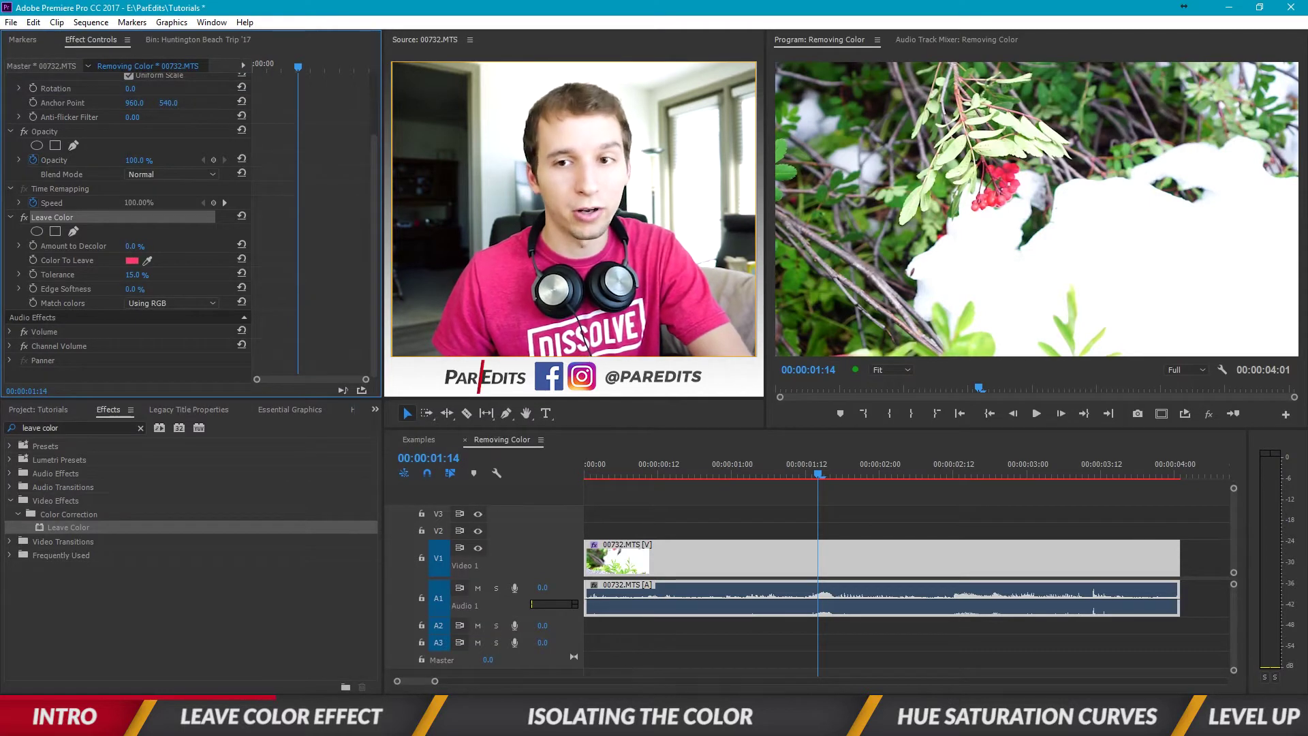
- Set Amount to Decolor to 100% and preview the grayscale clip with red berries maximized
{"action": "left_click_drag", "start_coordinate": [130, 246], "coordinate": [197, 246]}
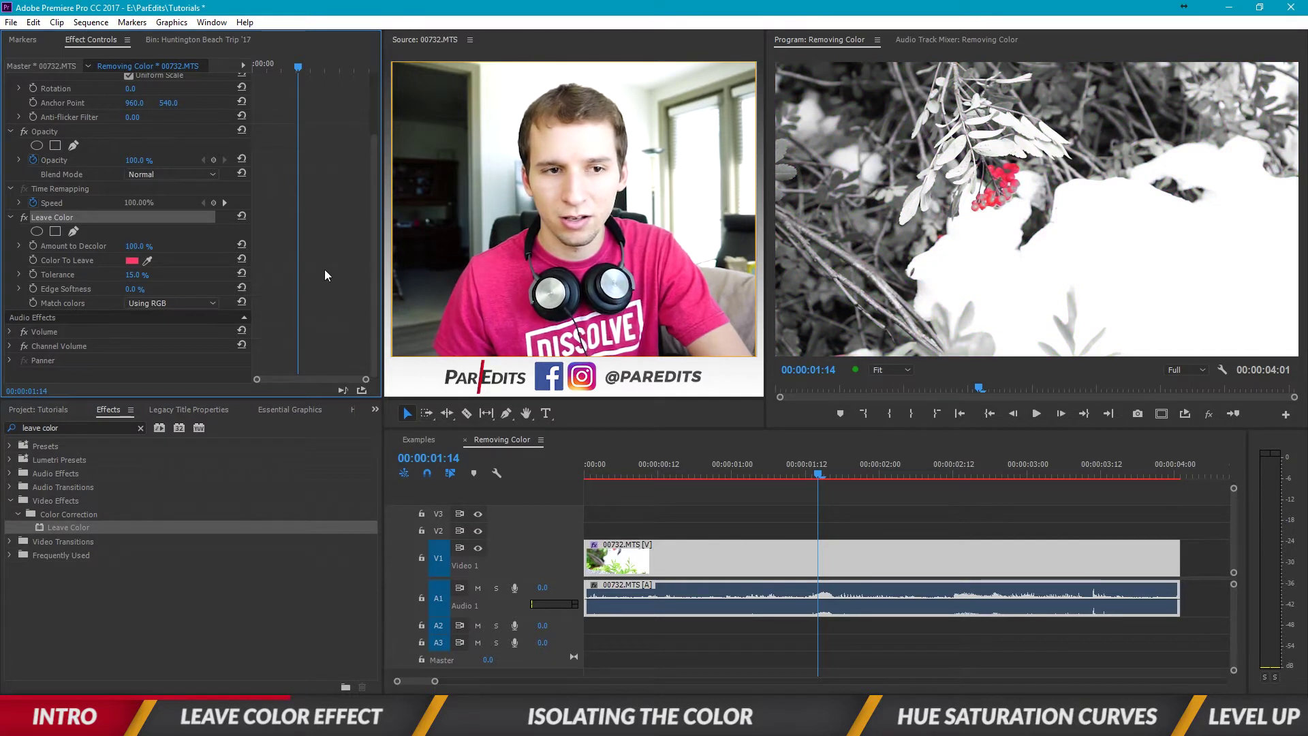
{"action": "left_click", "coordinate": [1017, 252]}
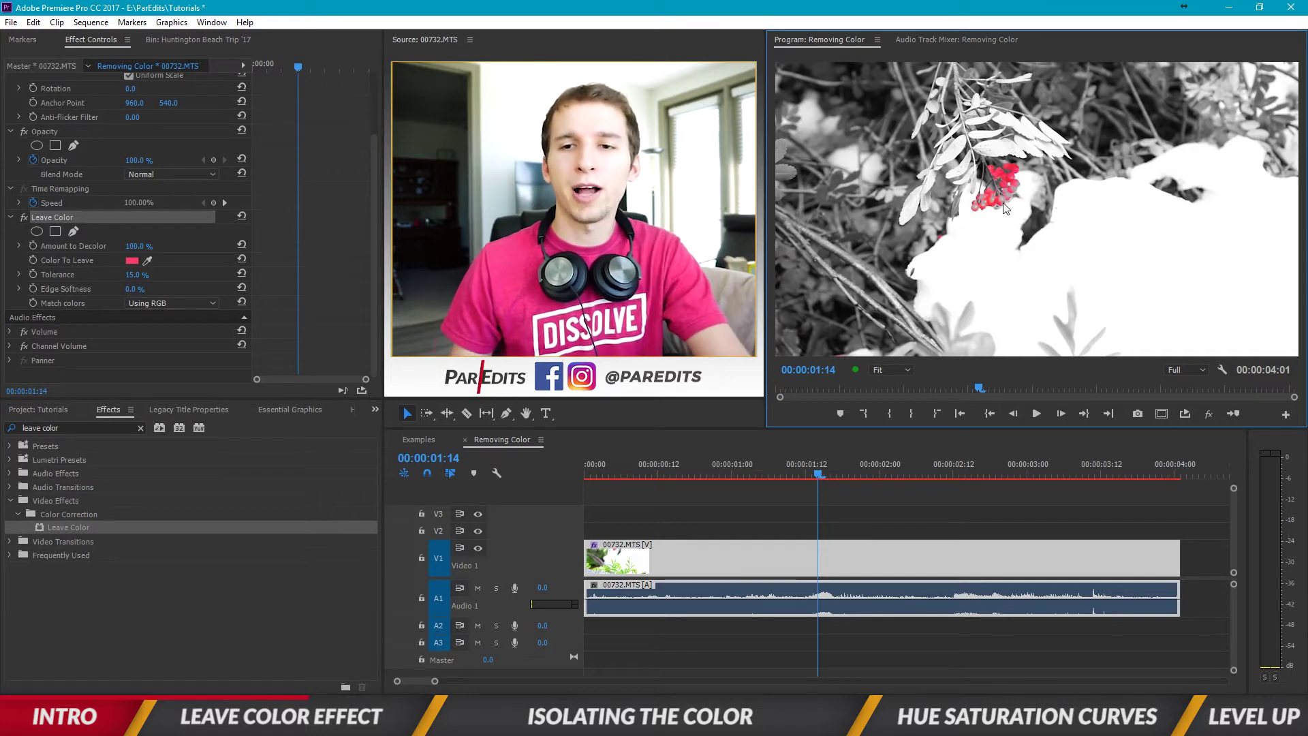
{"action": "key", "text": "grave"}
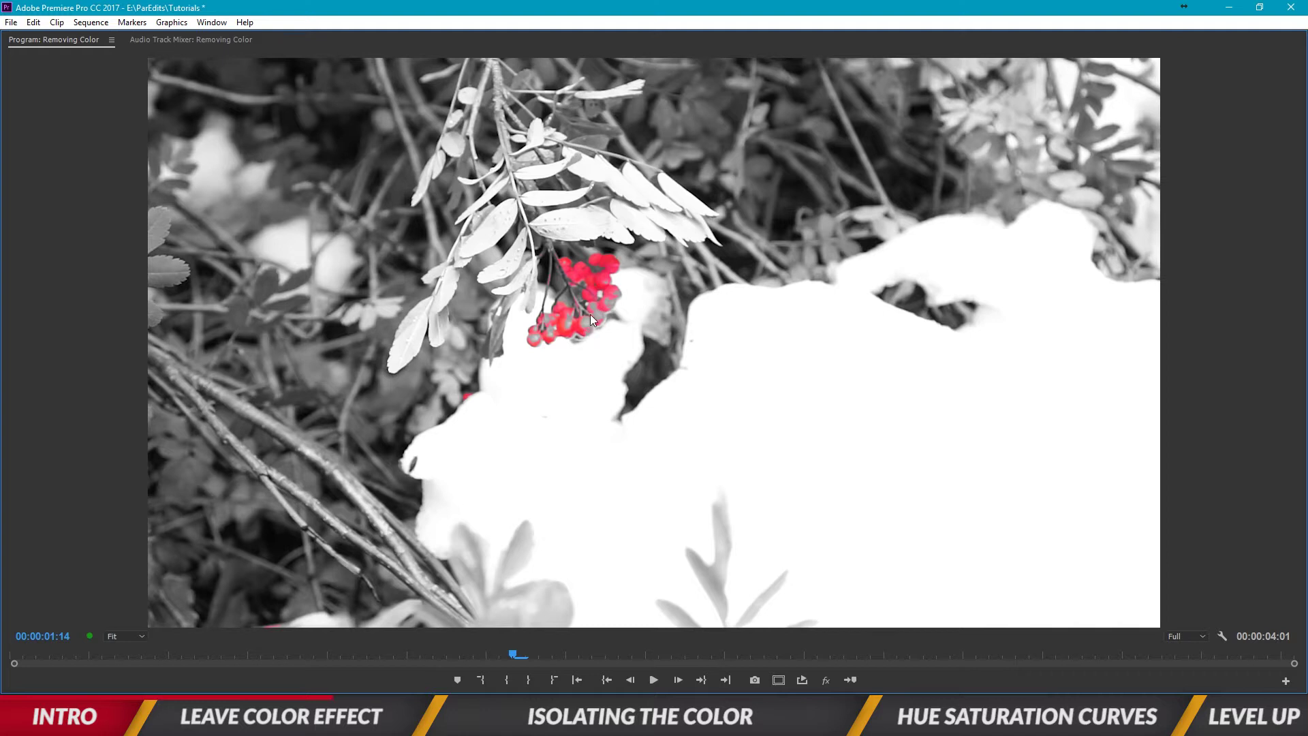
{"action": "key", "text": "grave"}
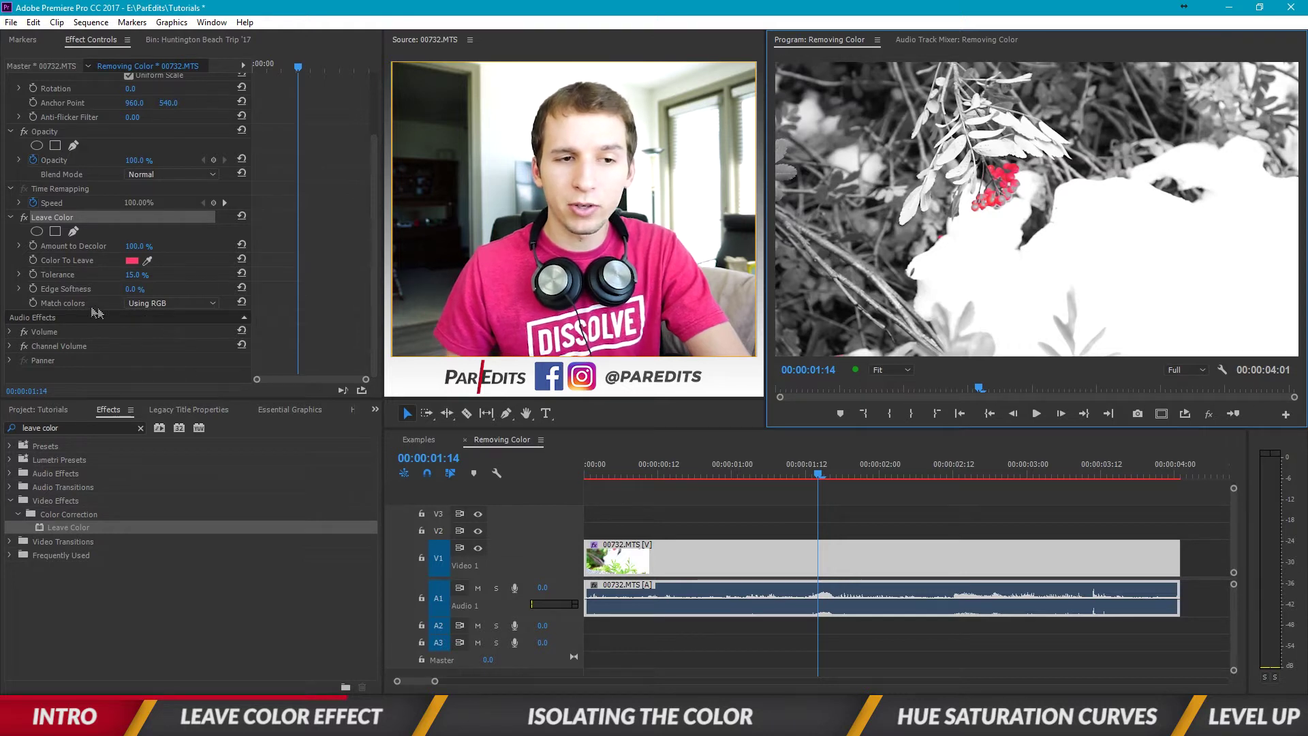
- Set Leave Color's Match colors to Using Hue and check it in the maximized Program monitor
{"action": "left_click", "coordinate": [162, 304]}
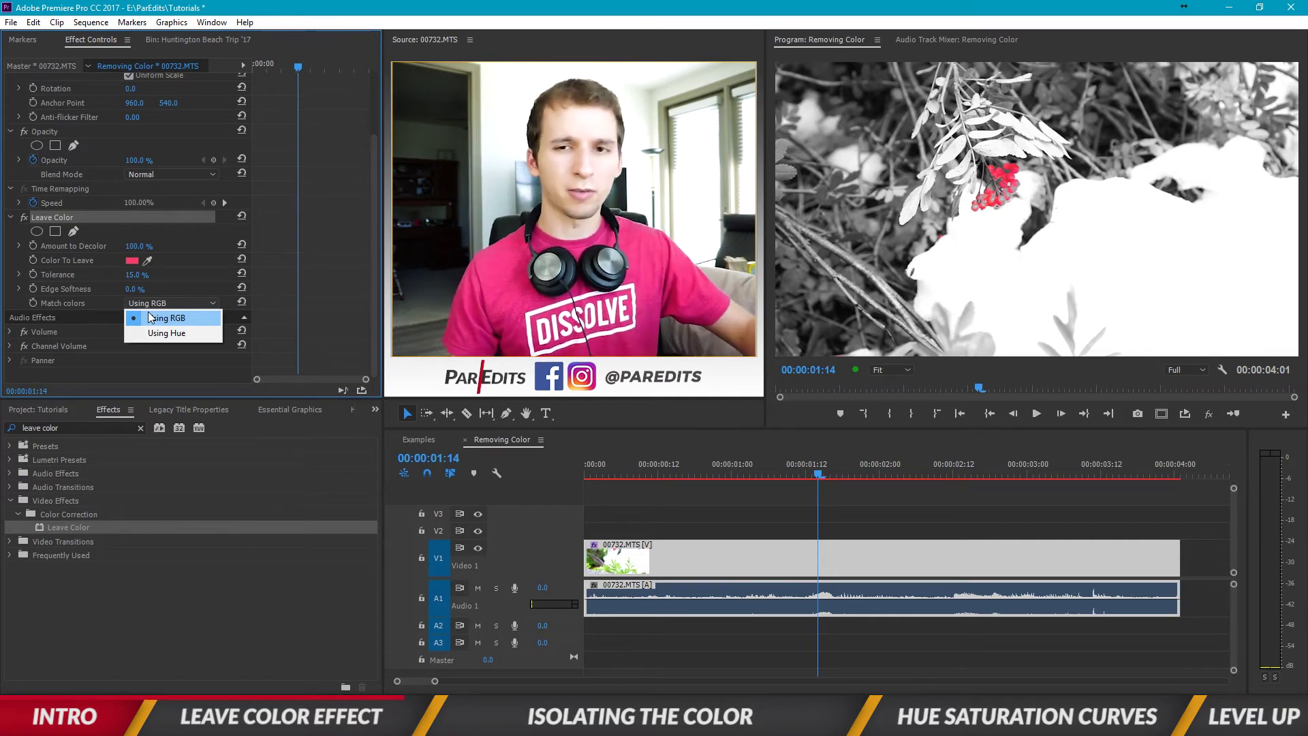
{"action": "left_click", "coordinate": [179, 333]}
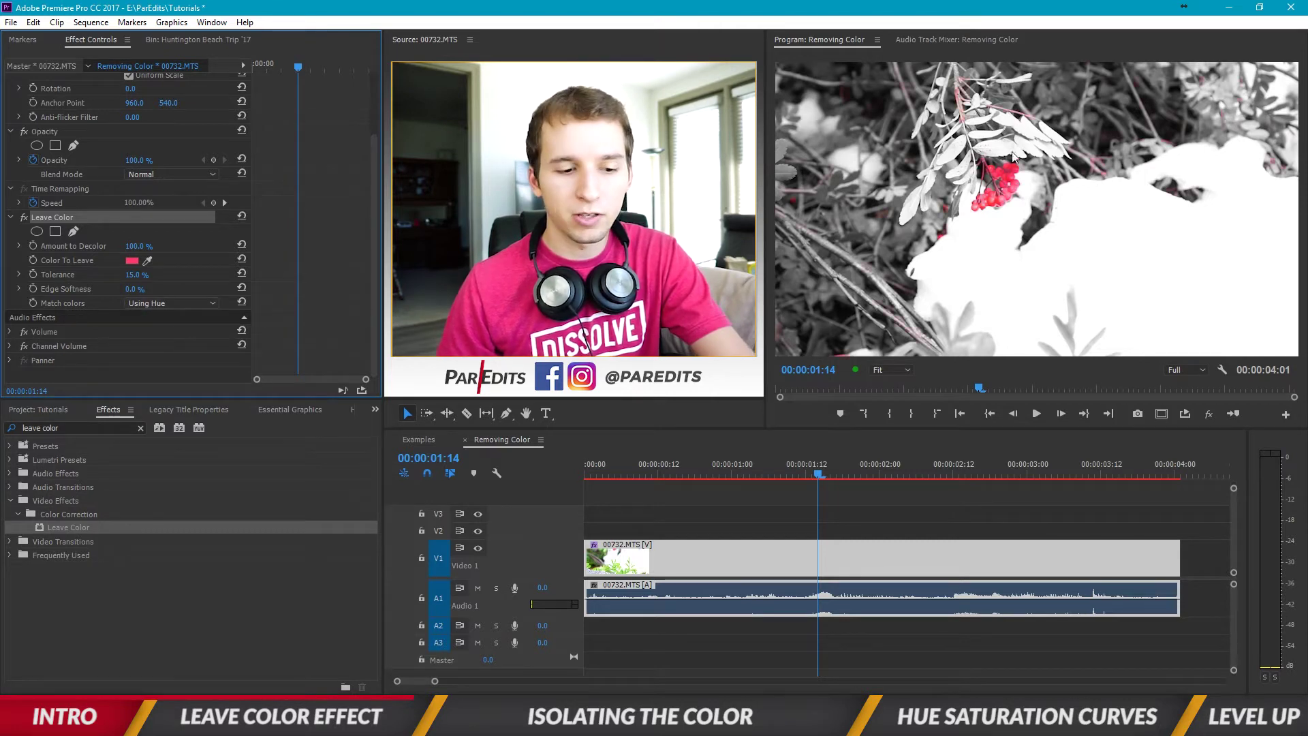
{"action": "key", "text": "grave"}
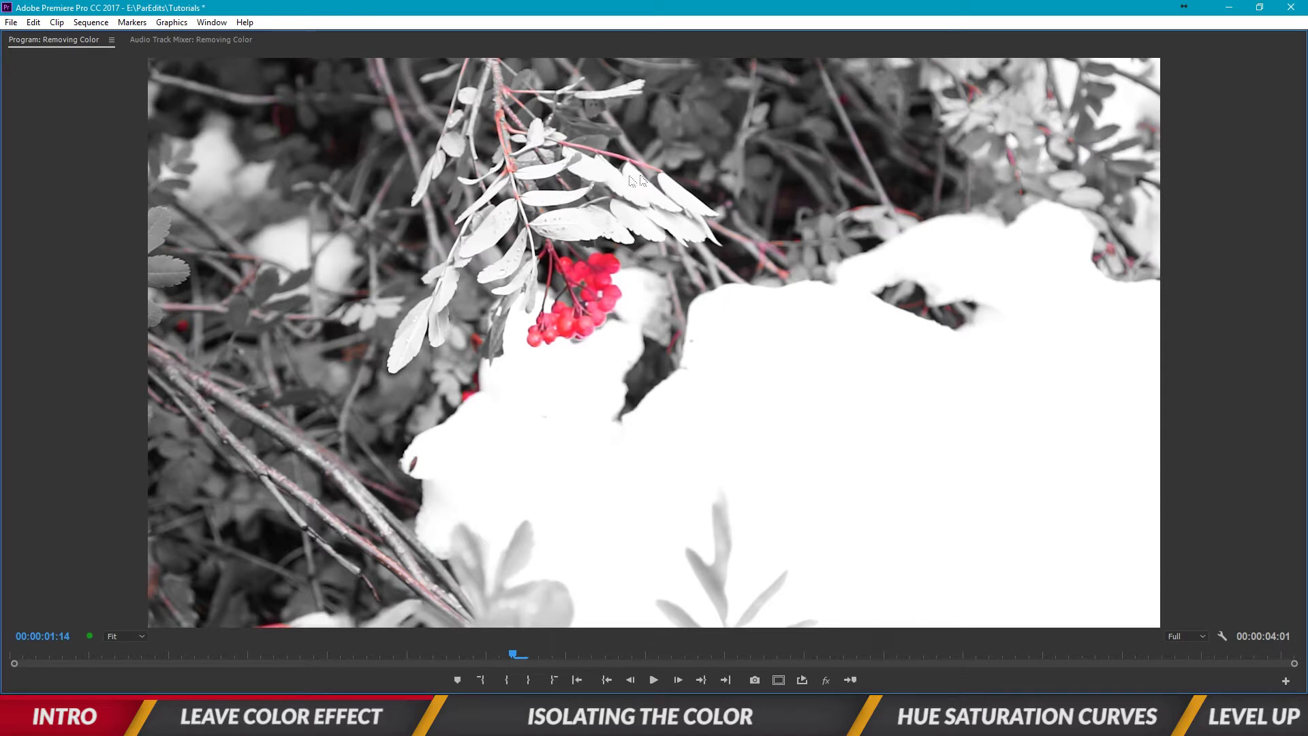
{"action": "key", "text": "grave"}
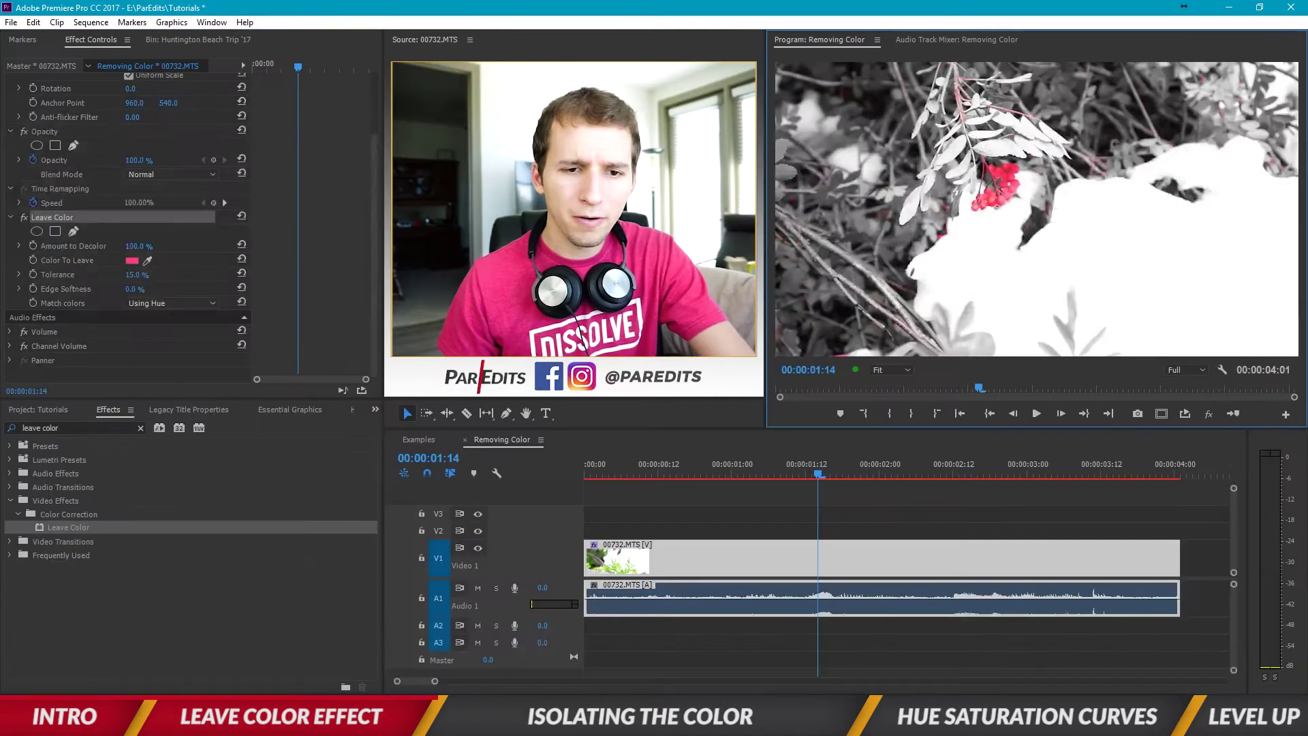
- Test Leave Color's Tolerance range, settle it at 11.0%, and maximize the Program monitor
{"action": "left_click", "coordinate": [133, 276]}
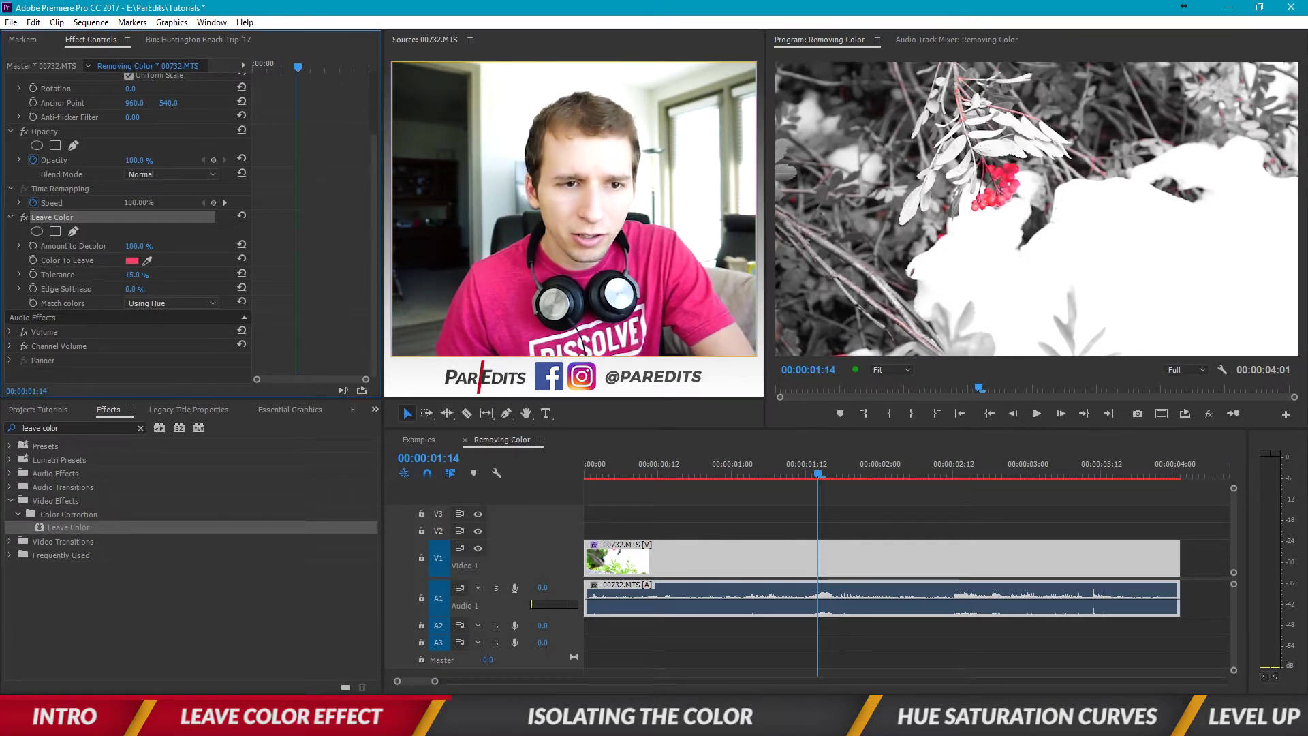
{"action": "left_click_drag", "start_coordinate": [132, 275], "coordinate": [352, 406]}
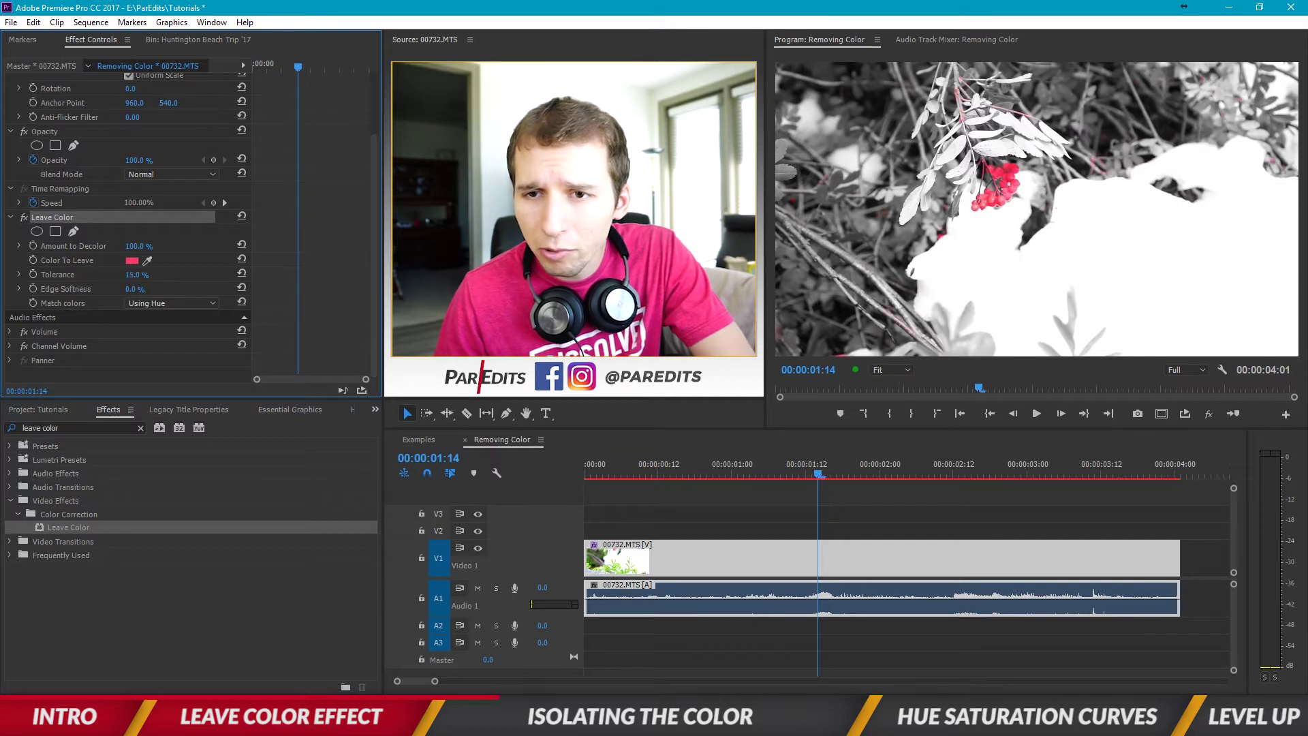
{"action": "mouse_move", "coordinate": [133, 274]}
{"action": "left_mouse_down"}
{"action": "mouse_move", "coordinate": [109, 275]}
{"action": "mouse_move", "coordinate": [128, 275]}
{"action": "left_mouse_up"}
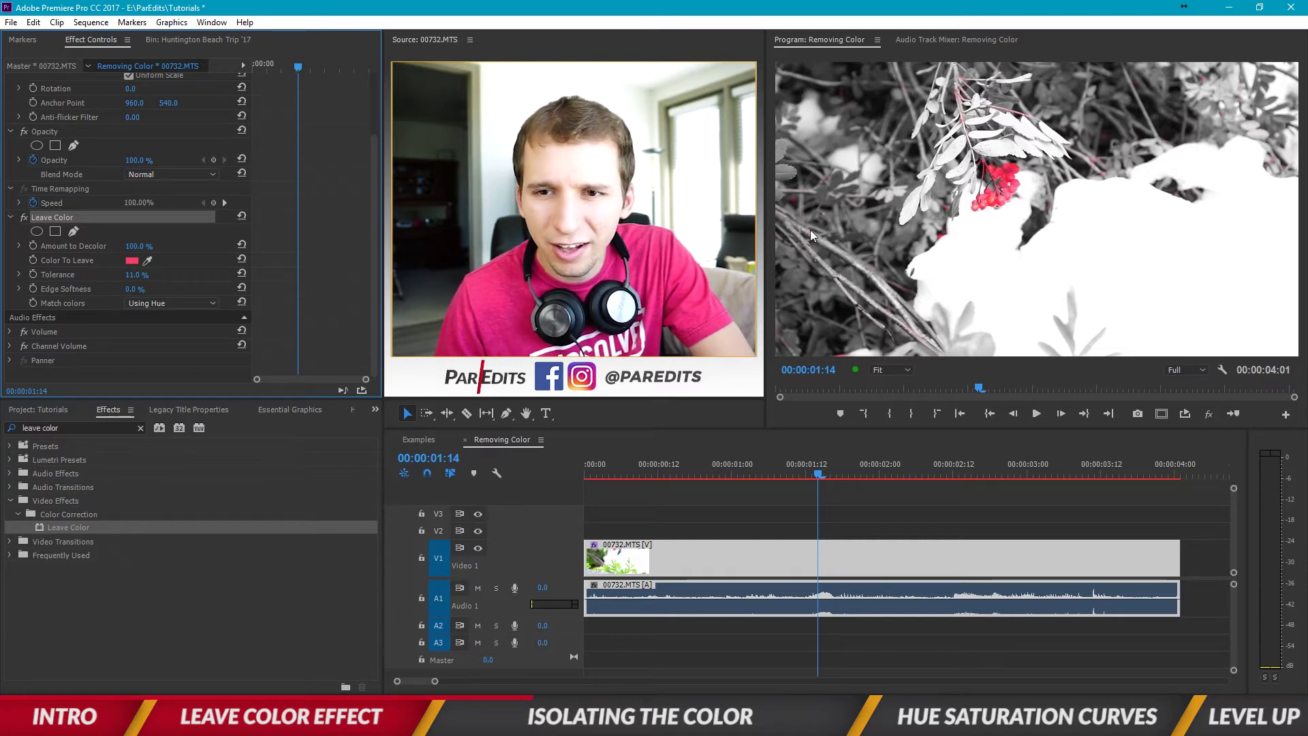
{"action": "key", "text": "grave"}
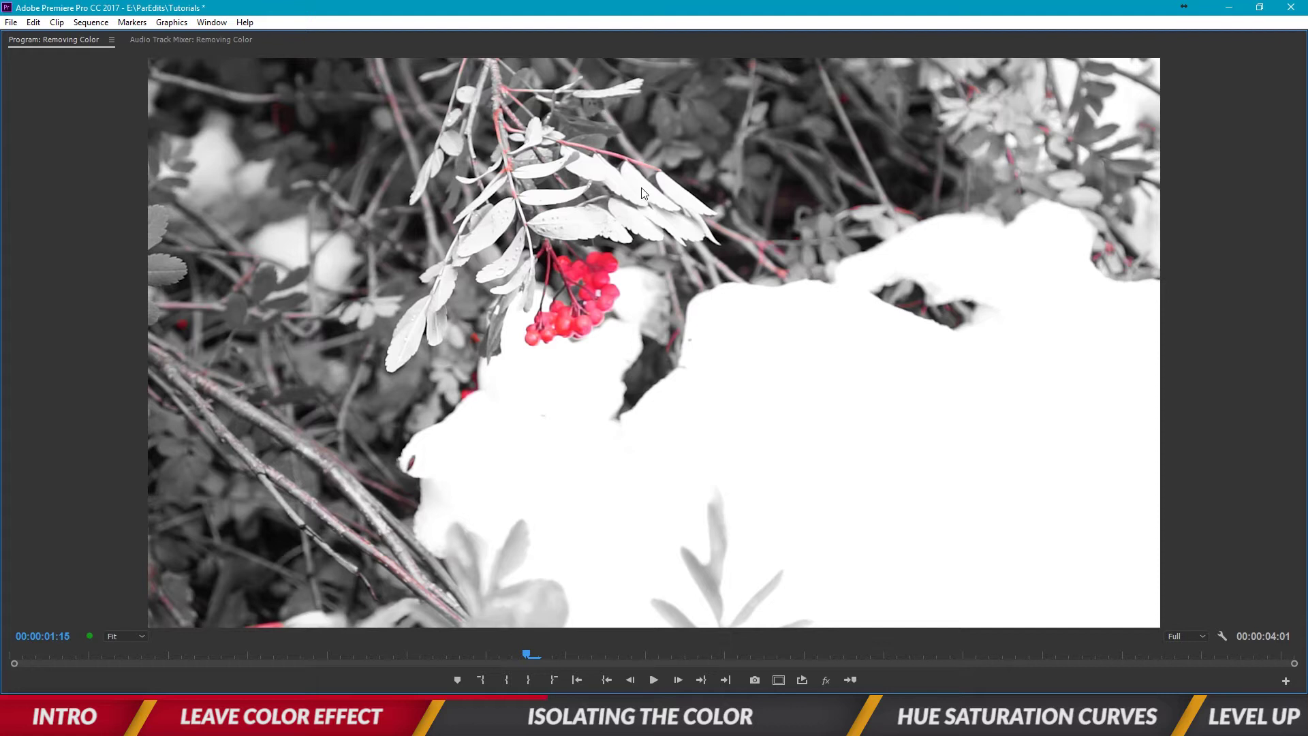
- Duplicate the berry clip onto V2, select the copy and park the playhead at 00:00:01:14
{"action": "key", "text": "grave"}
{"action": "left_click", "coordinate": [770, 546]}
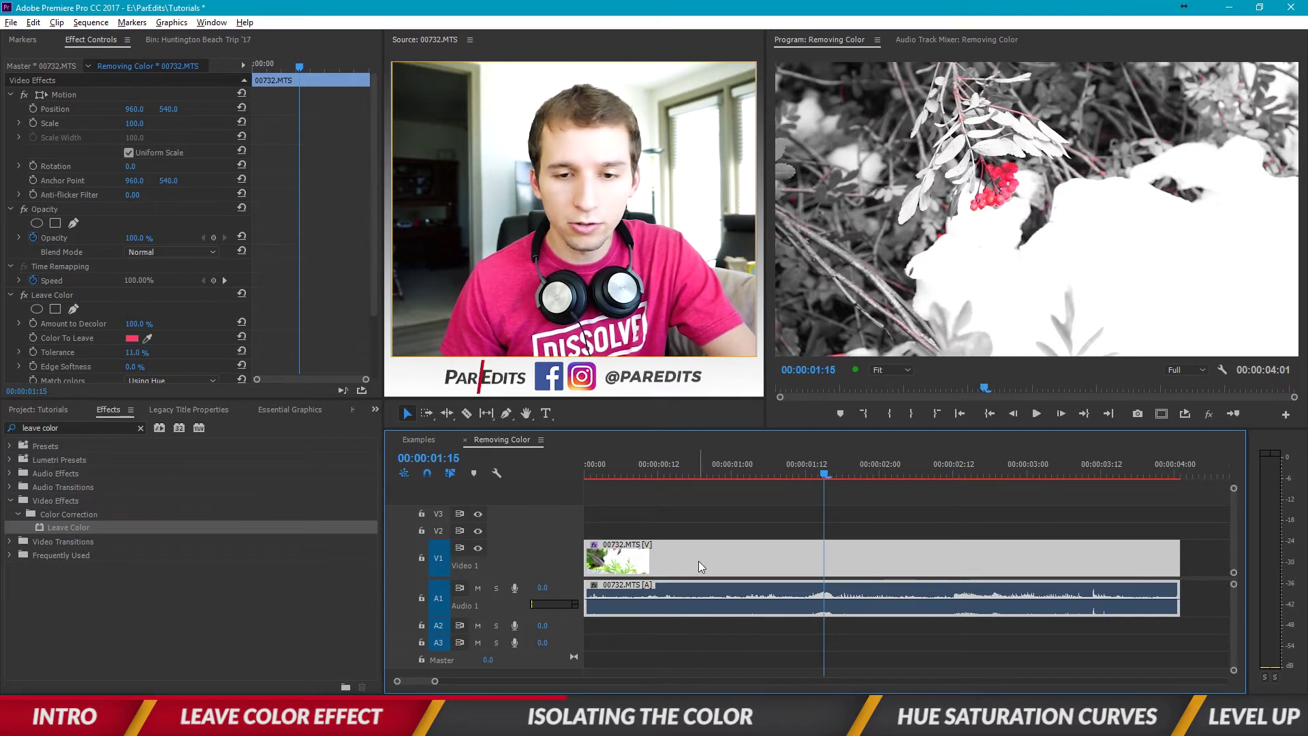
{"action": "left_click_drag", "start_coordinate": [722, 562], "coordinate": [720, 532]}
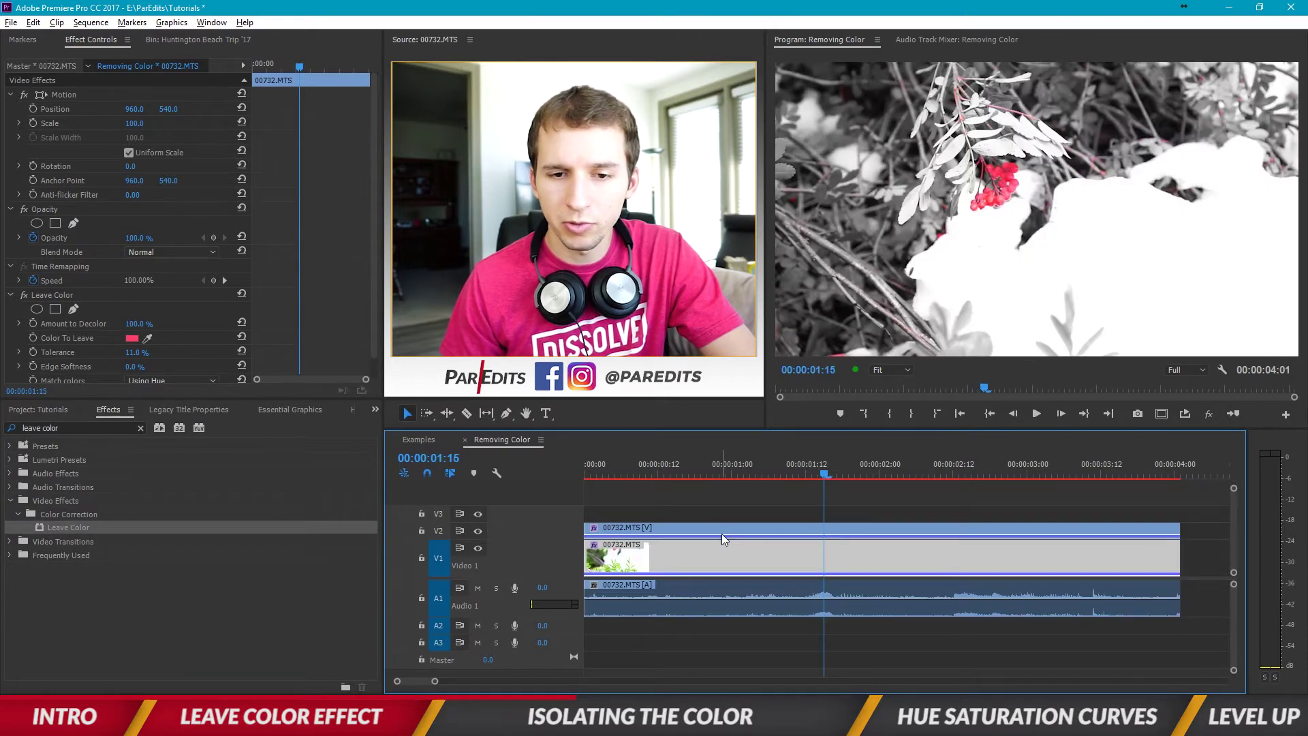
{"action": "key", "text": "Left"}
{"action": "key", "text": "Left"}
{"action": "key", "text": "Left"}
{"action": "key", "text": "Left"}
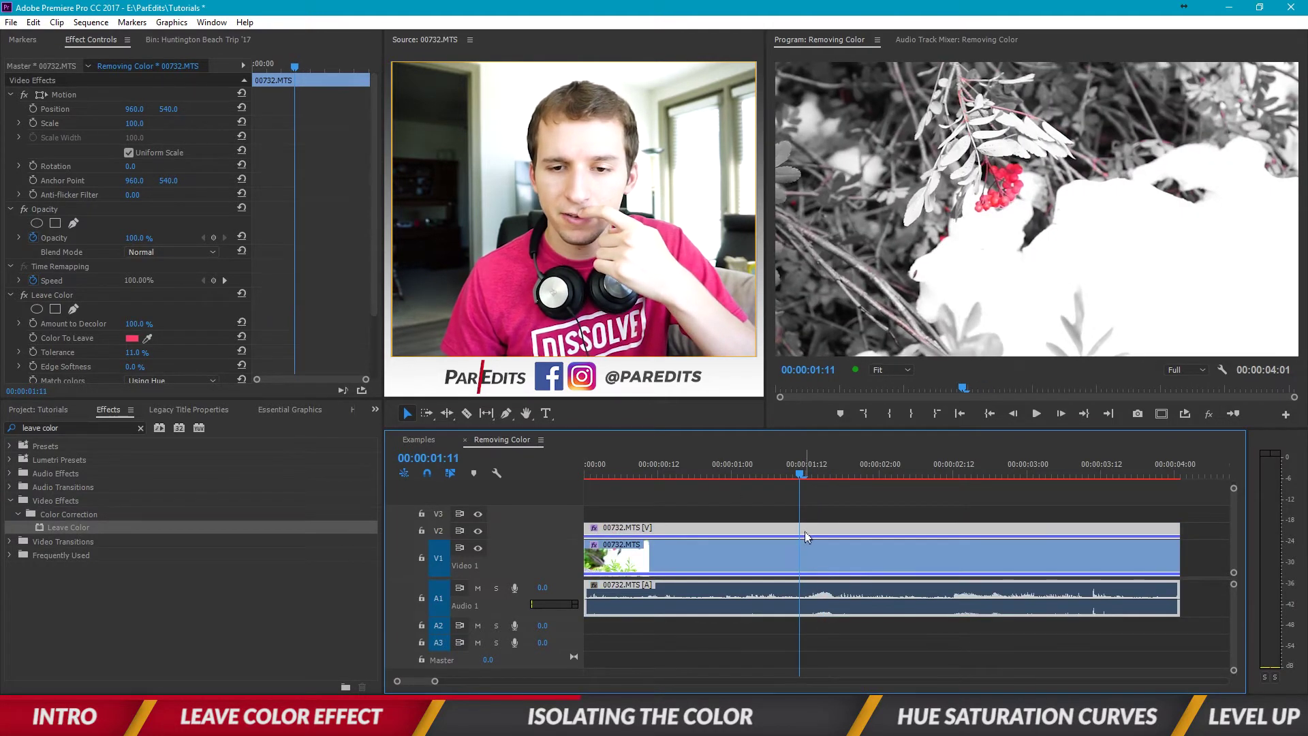
{"action": "left_click", "coordinate": [805, 530]}
{"action": "left_click", "coordinate": [822, 531]}
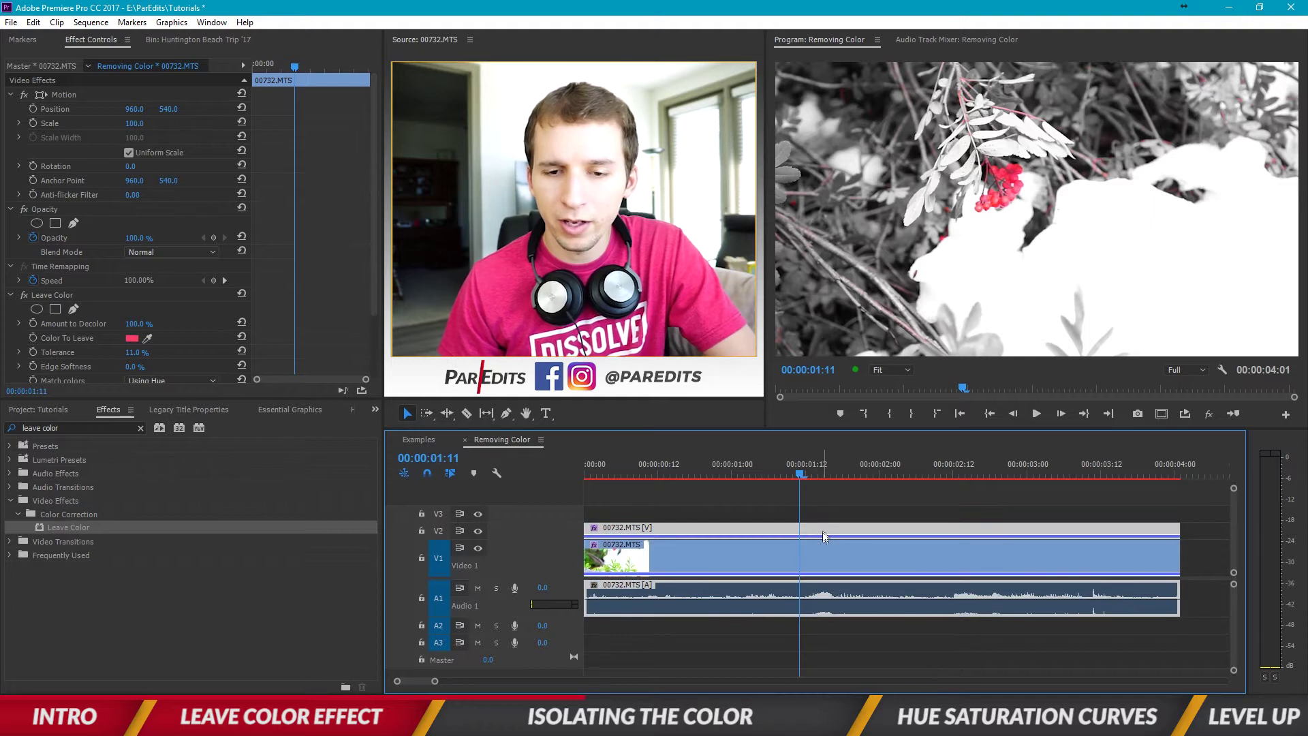
{"action": "left_click", "coordinate": [818, 470]}
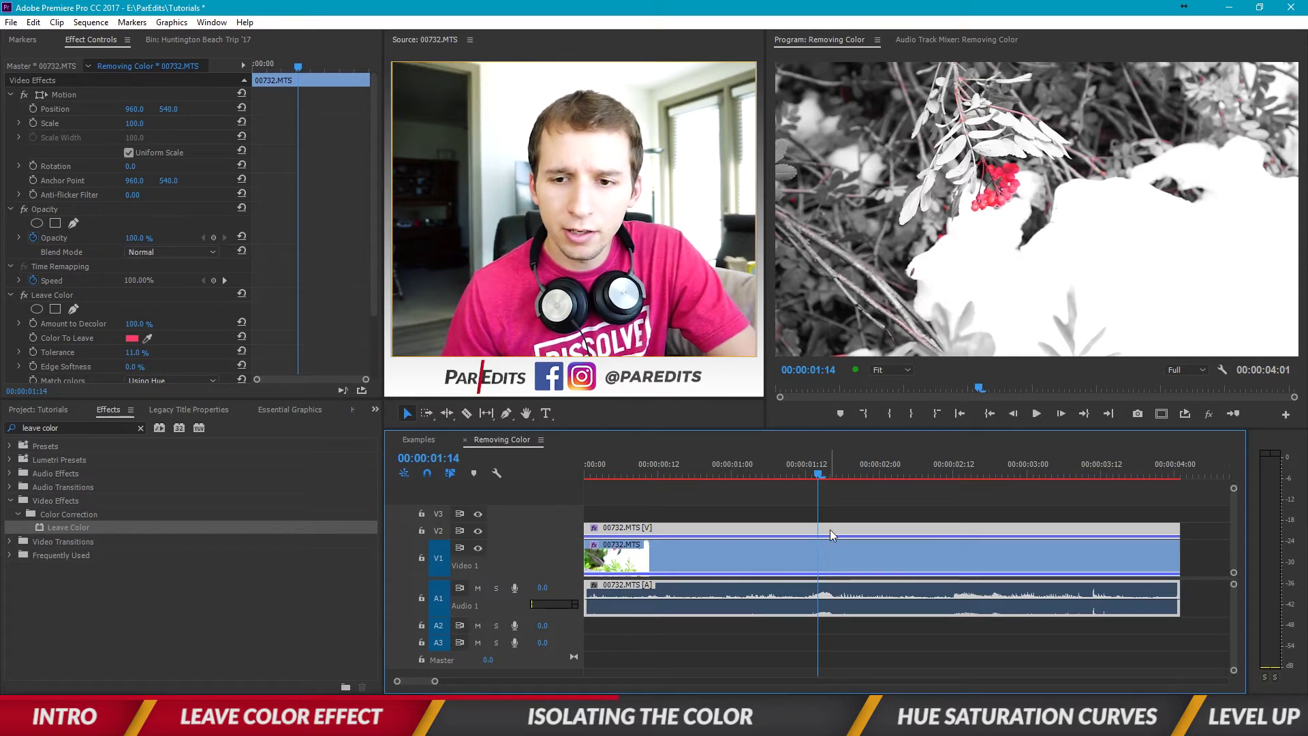
- Add a four-point opacity mask to the V2 clip and fit its corners around the red berries
{"action": "left_click", "coordinate": [54, 224]}
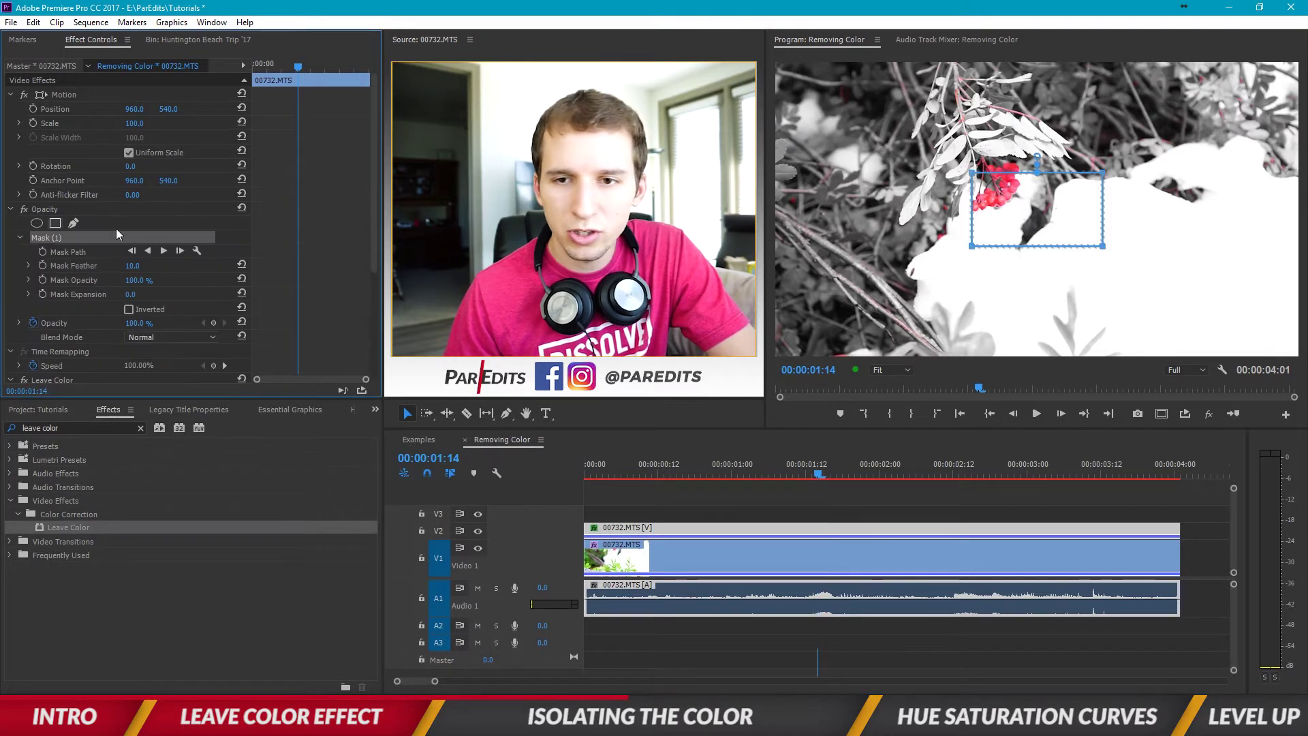
{"action": "left_click_drag", "start_coordinate": [1036, 205], "coordinate": [969, 175]}
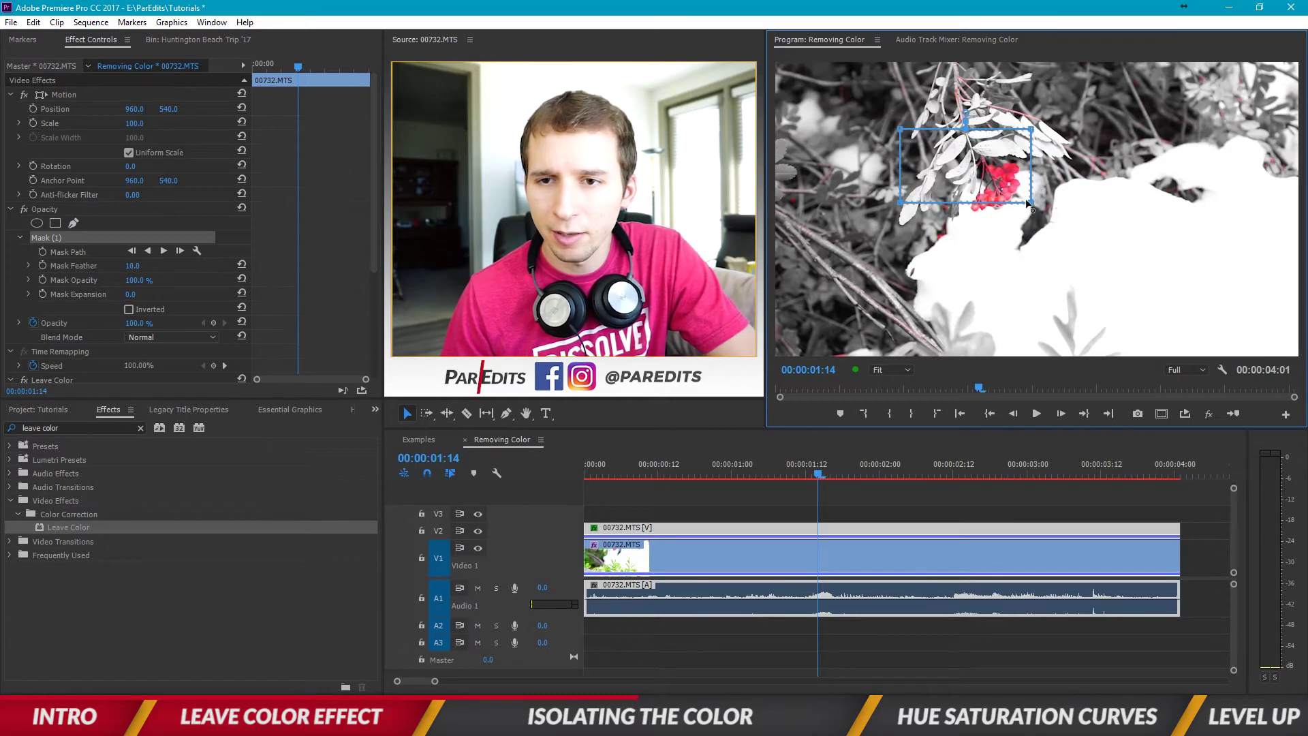
{"action": "left_click_drag", "start_coordinate": [1032, 204], "coordinate": [1060, 229]}
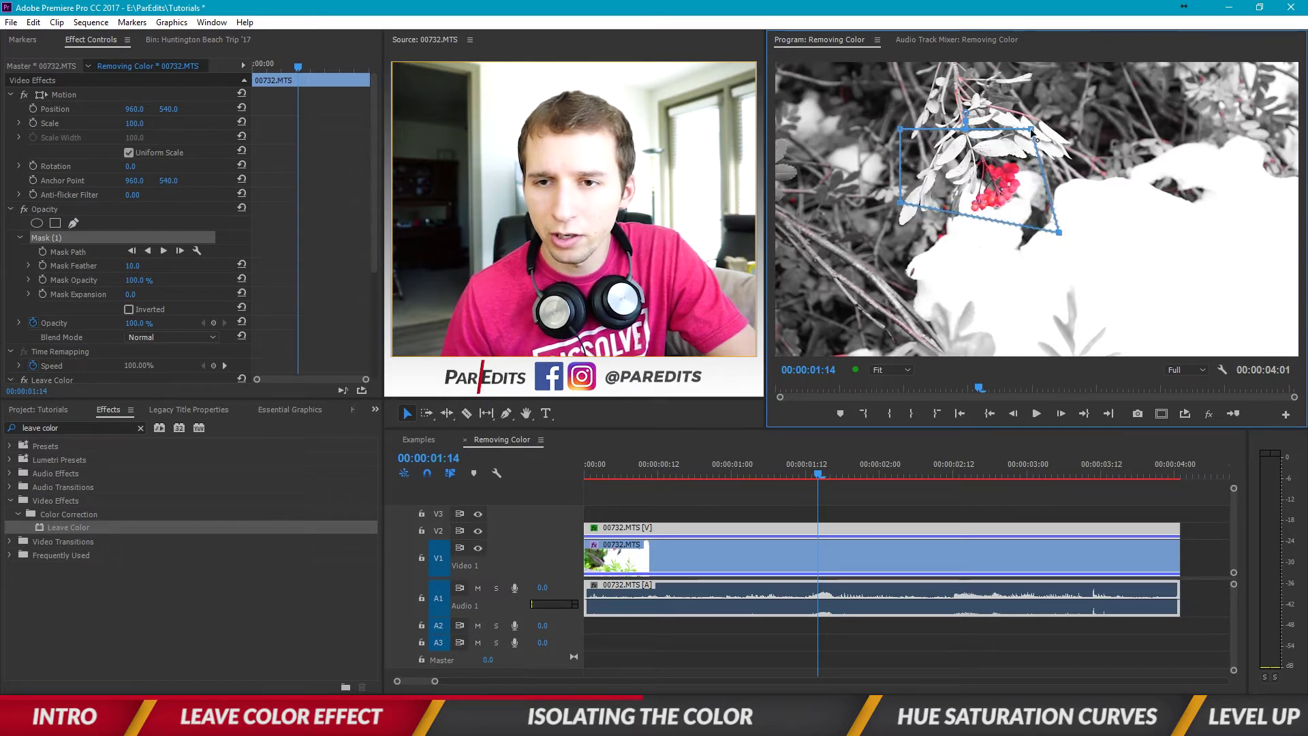
{"action": "left_click_drag", "start_coordinate": [1030, 129], "coordinate": [1069, 154]}
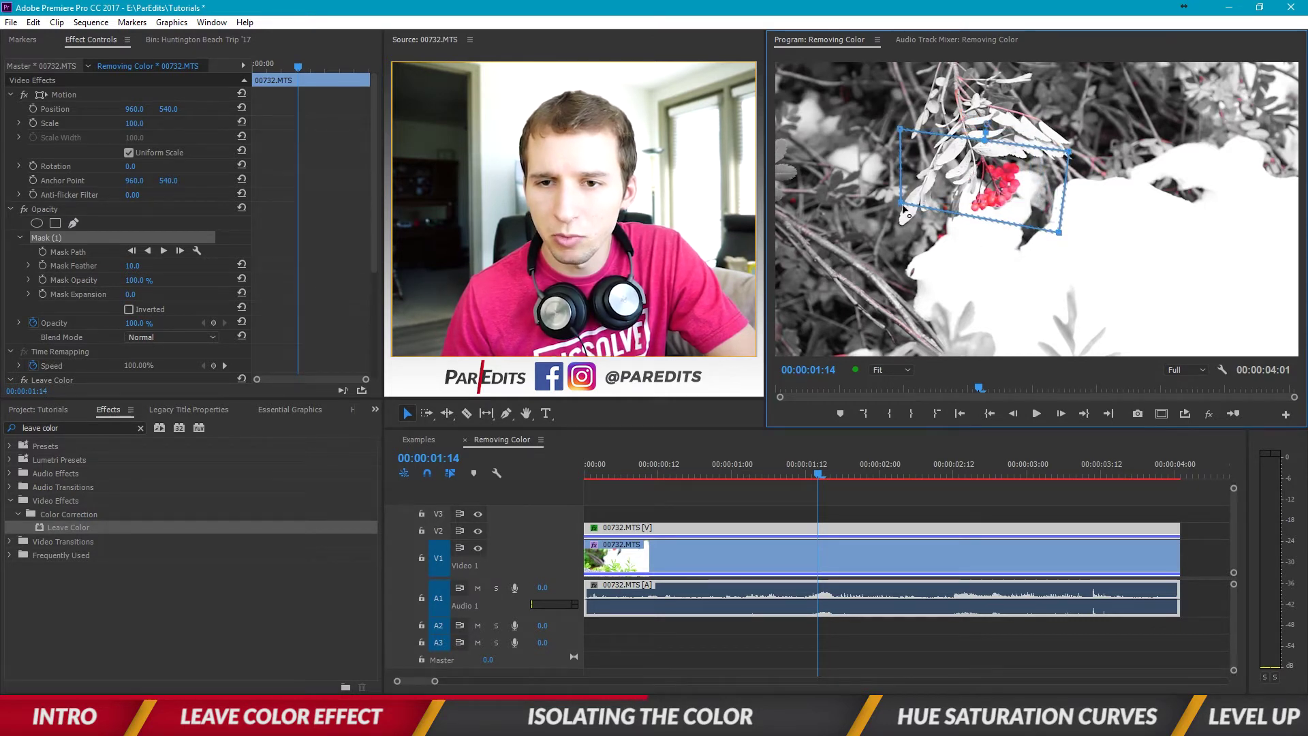
{"action": "left_click_drag", "start_coordinate": [904, 206], "coordinate": [910, 223]}
- At the first frame, 00:00:00:00, reposition the mask over the berries
{"action": "left_click", "coordinate": [594, 470]}
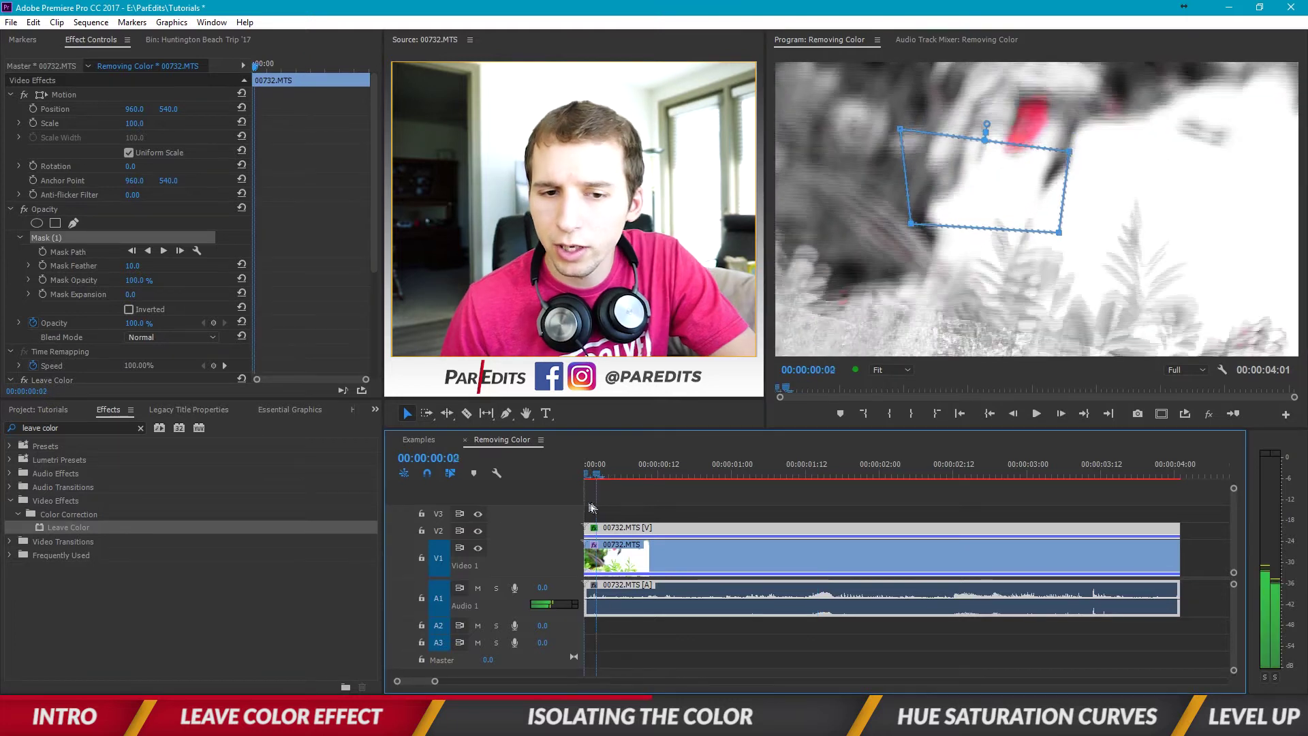
{"action": "key", "text": "Home"}
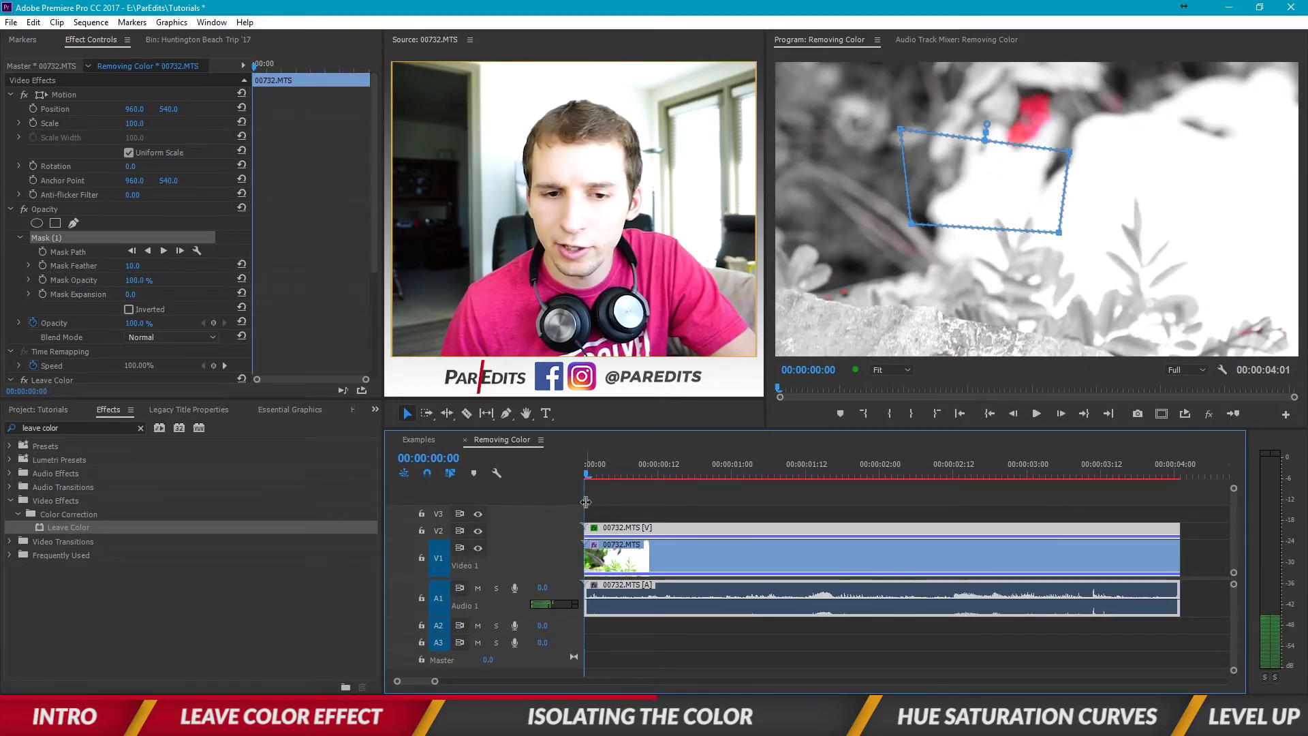
{"action": "left_click_drag", "start_coordinate": [972, 209], "coordinate": [1011, 147]}
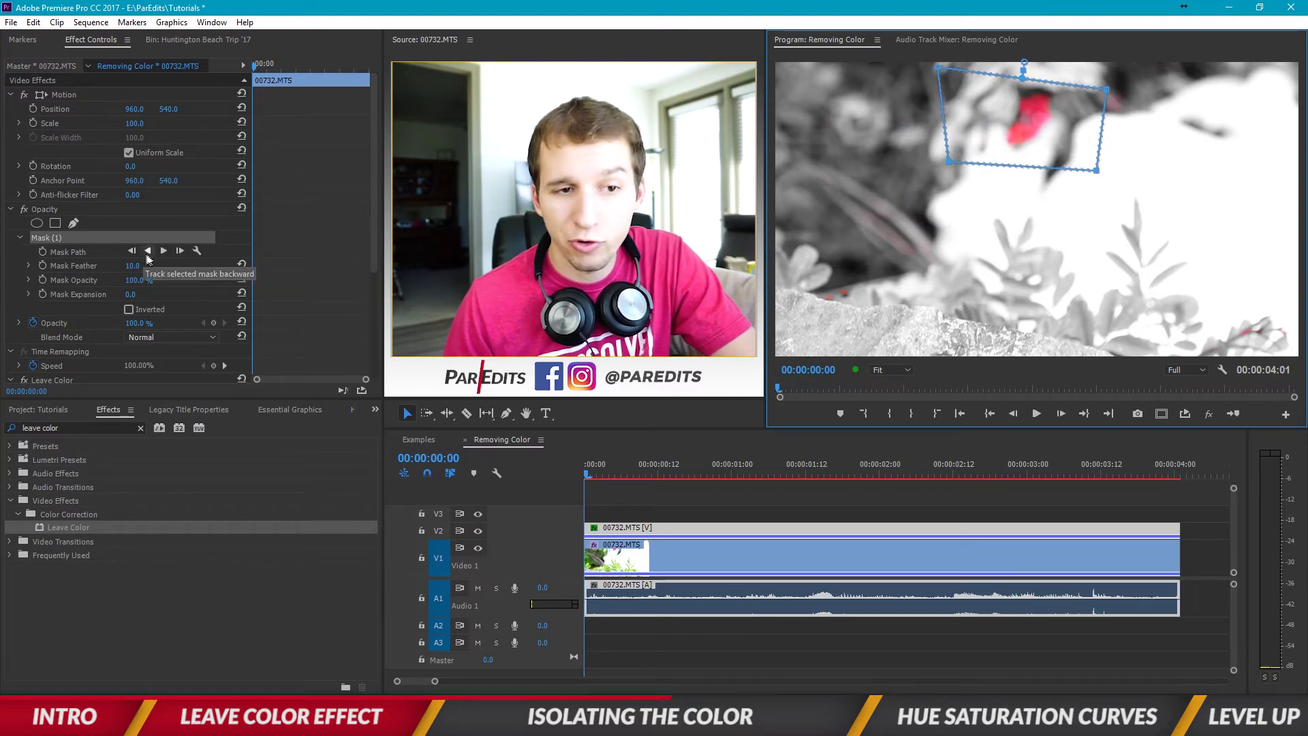
- Track the berries mask forward through the clip to 00:00:04:00
{"action": "left_click", "coordinate": [163, 250]}
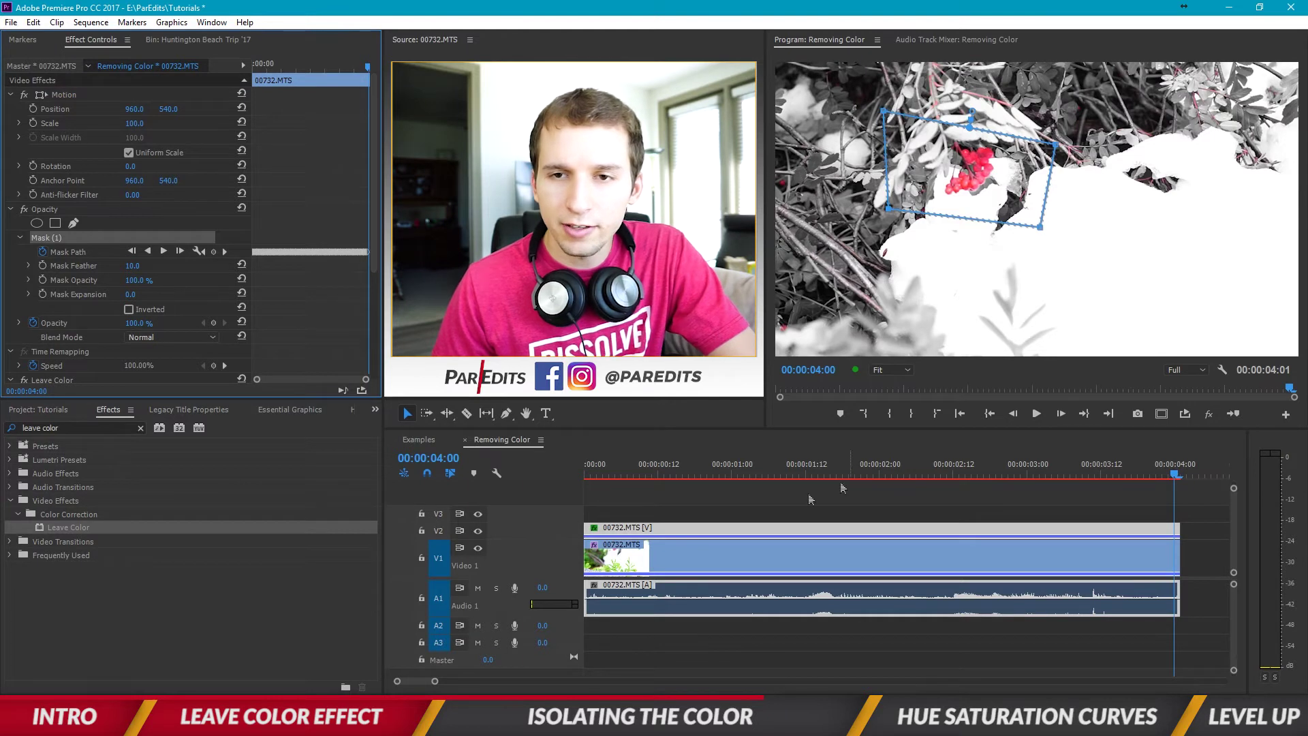
- Hide V1's track output and play back to check the masked berry patch on black
{"action": "left_click", "coordinate": [747, 599]}
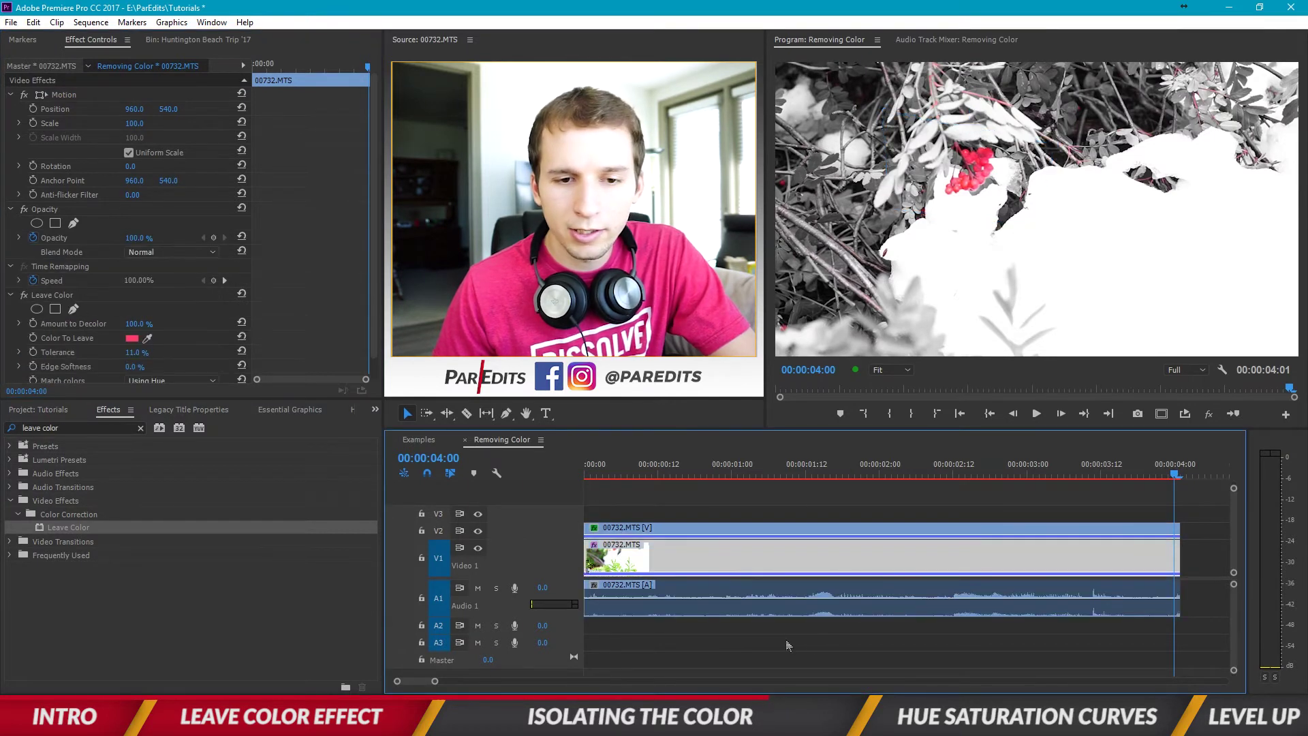
{"action": "left_click", "coordinate": [478, 549]}
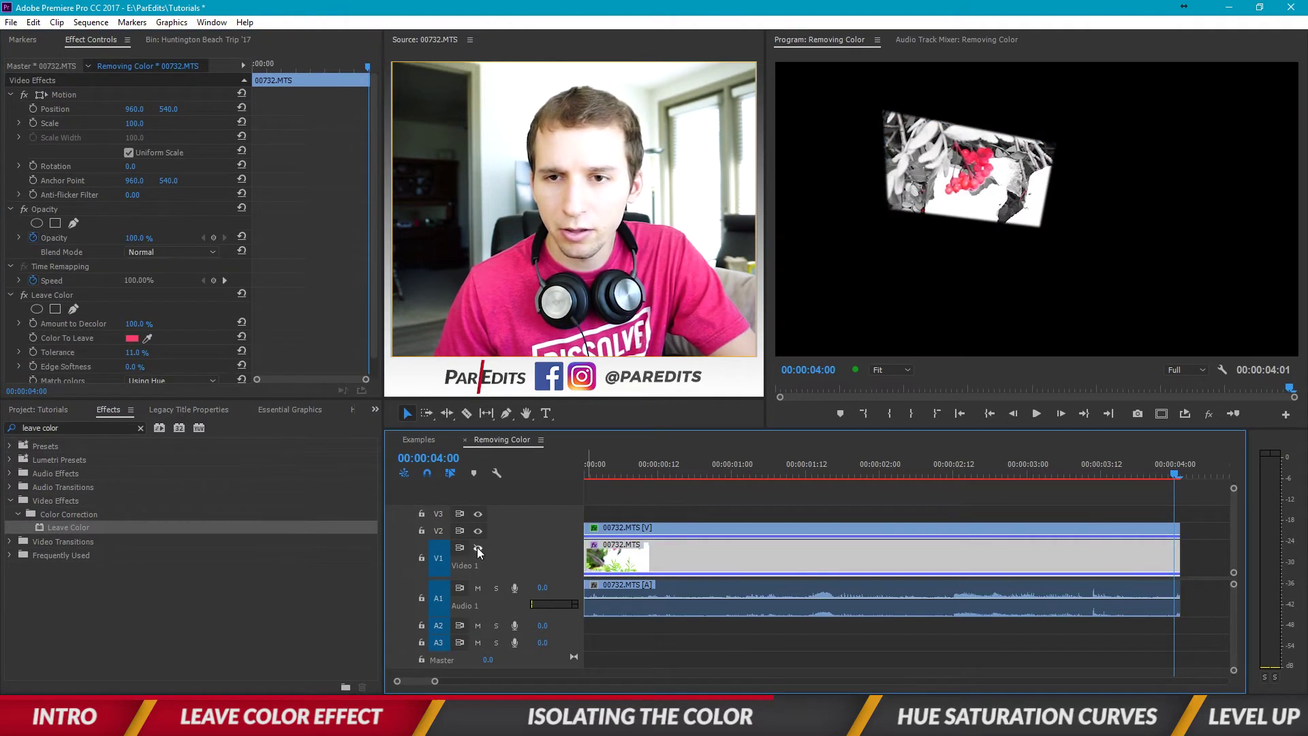
{"action": "key", "text": "space"}
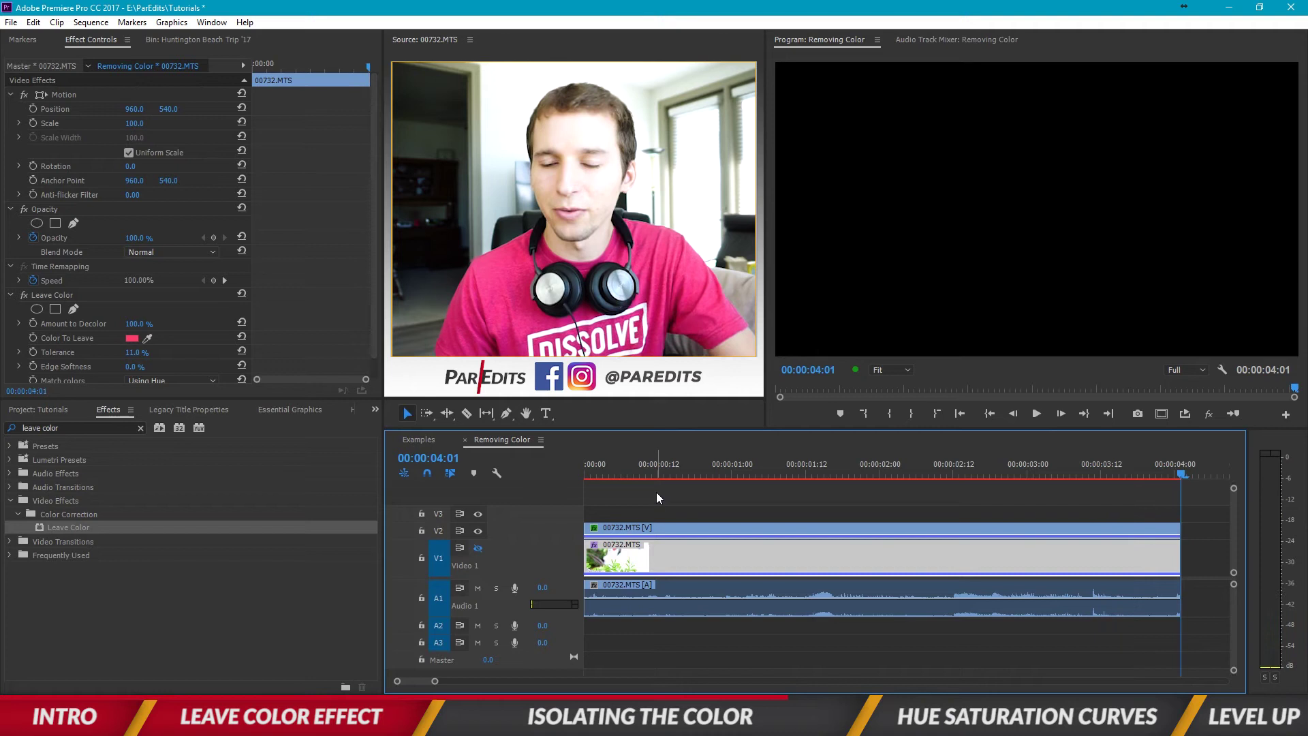
{"action": "left_click_drag", "start_coordinate": [617, 475], "coordinate": [934, 477]}
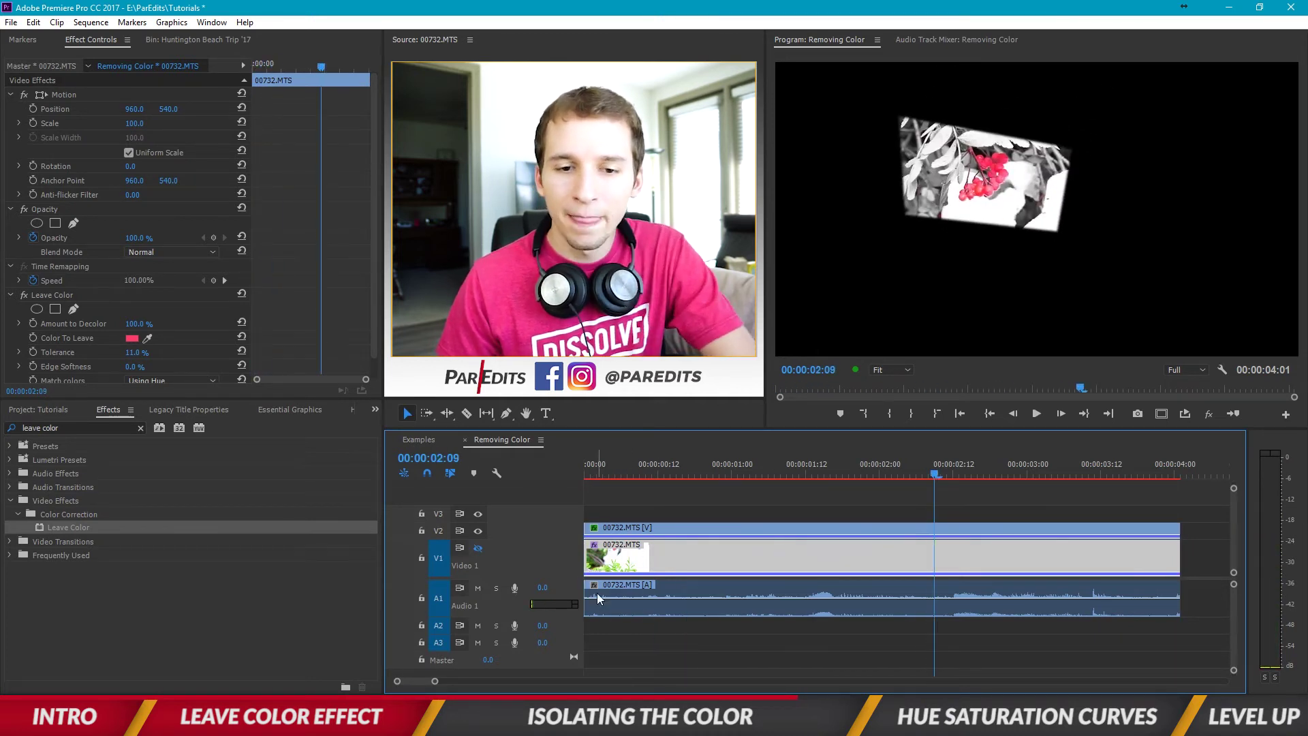
- Turn V1 output back on, drop Leave Color Tolerance to 0%, and deselect the clip
{"action": "left_click", "coordinate": [478, 549]}
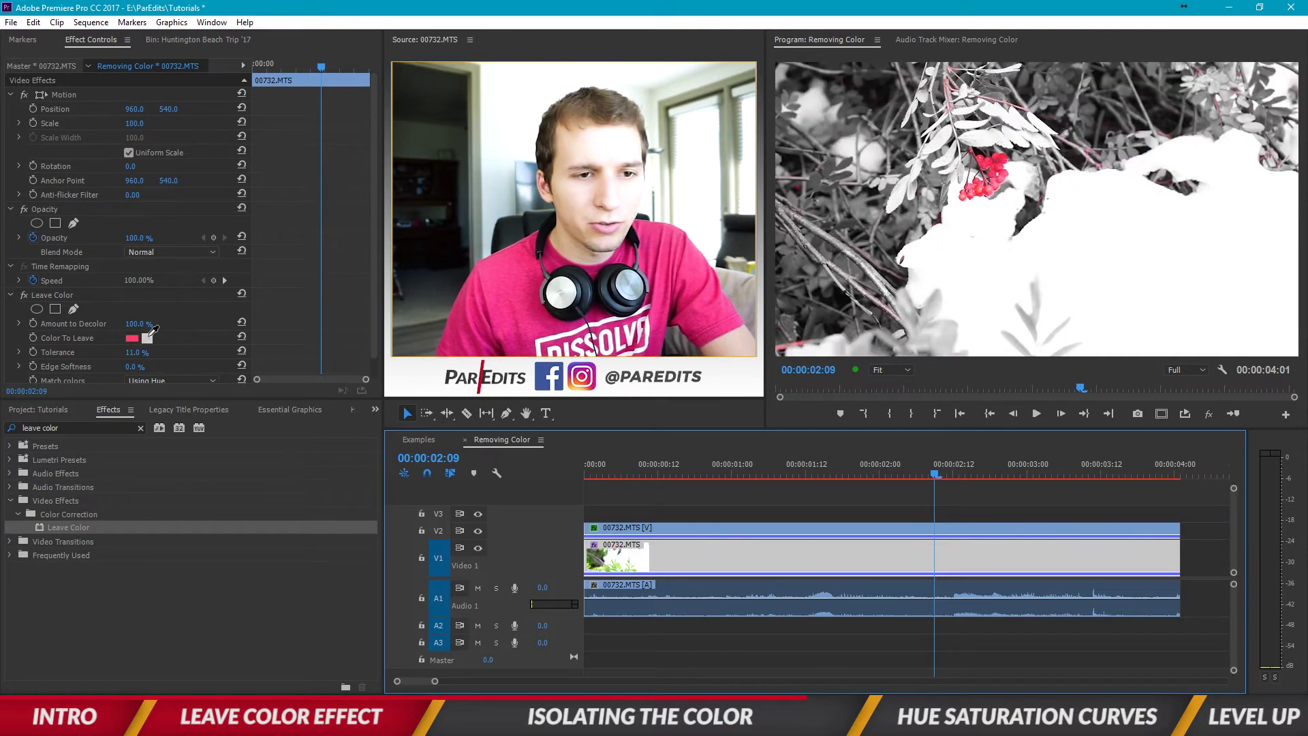
{"action": "left_click_drag", "start_coordinate": [133, 352], "coordinate": [163, 353]}
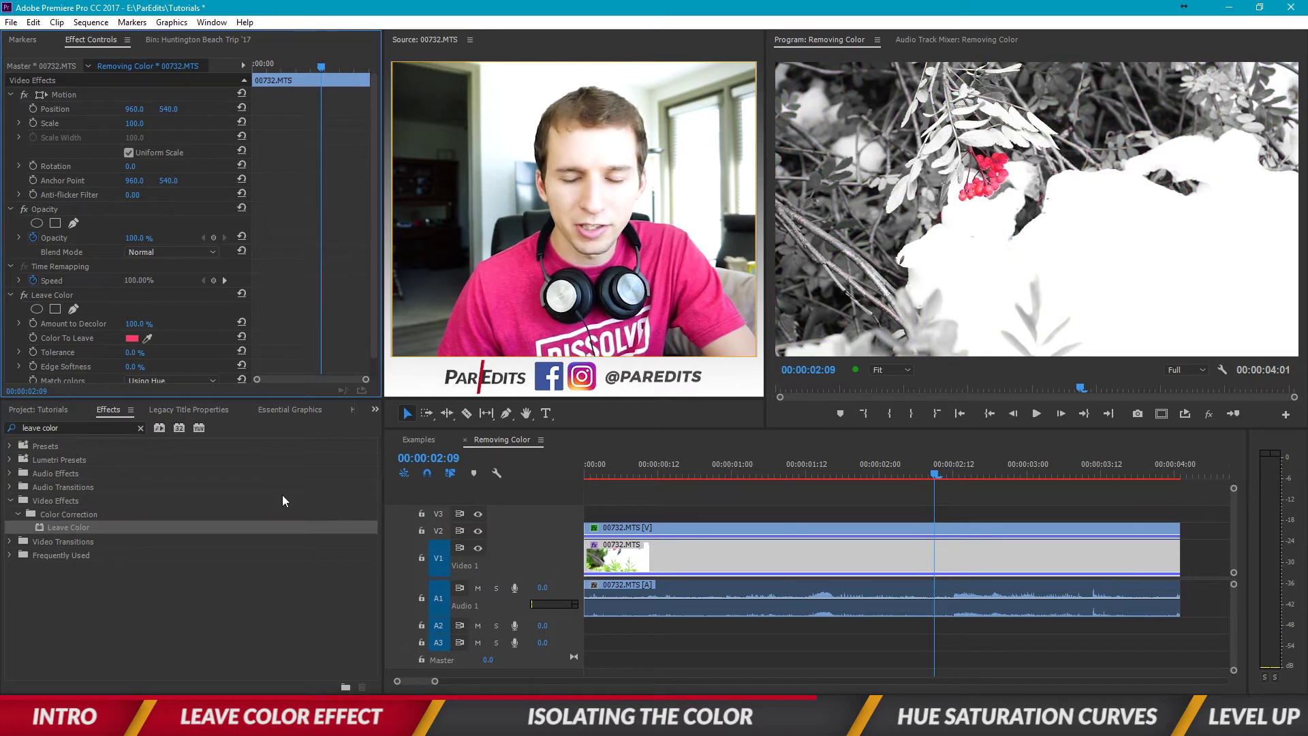
{"action": "left_click", "coordinate": [899, 504]}
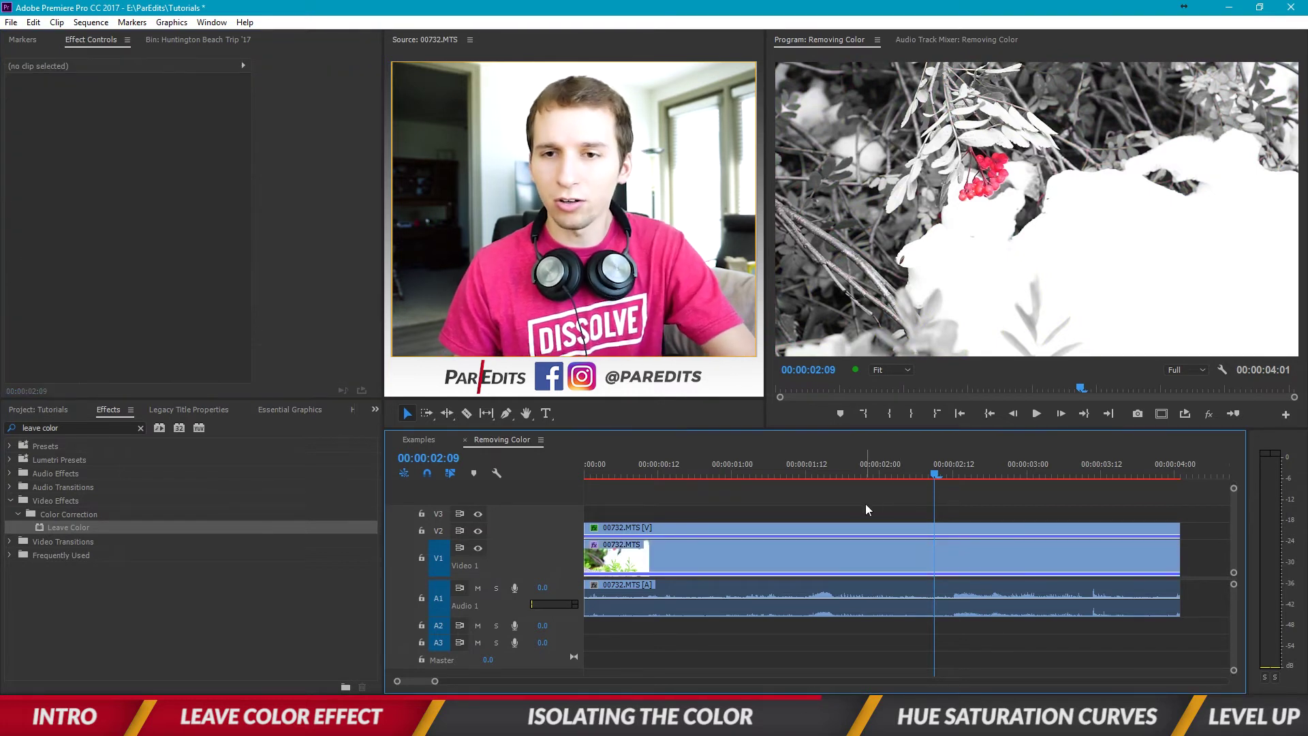
- Play the sequence back from the beginning to review the result
{"action": "left_click_drag", "start_coordinate": [848, 467], "coordinate": [649, 489]}
{"action": "key", "text": "space"}
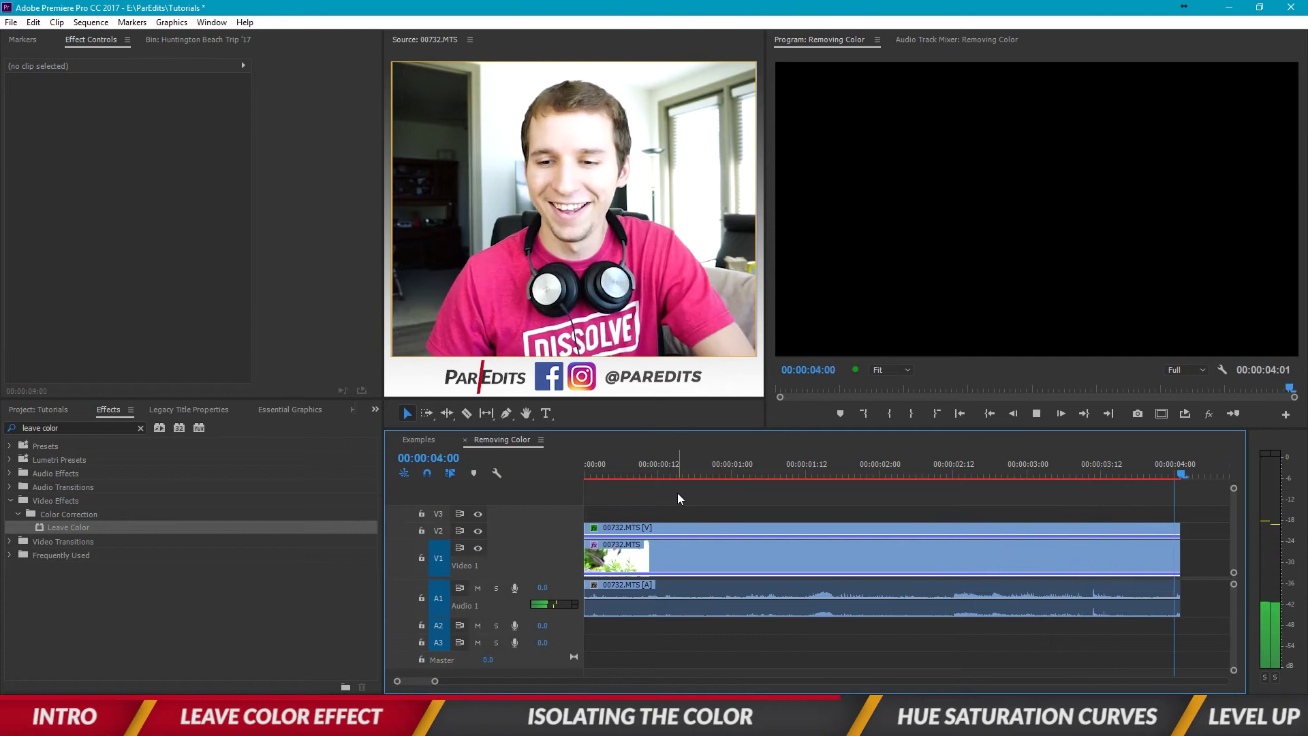
{"action": "left_click_drag", "start_coordinate": [676, 465], "coordinate": [574, 471]}
{"action": "key", "text": "space"}
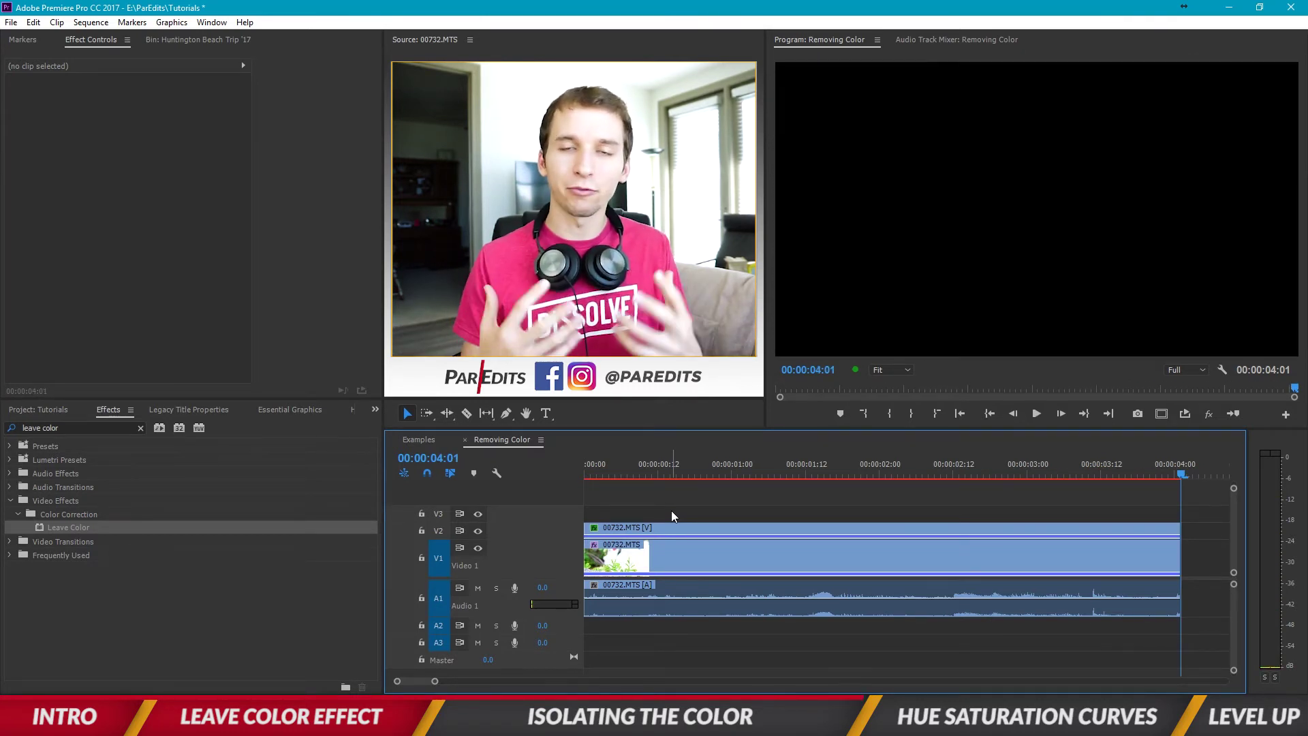
- Zoom the timeline out and drop another copy of 00732.MTS on V1 after a gap
{"action": "left_click", "coordinate": [757, 468]}
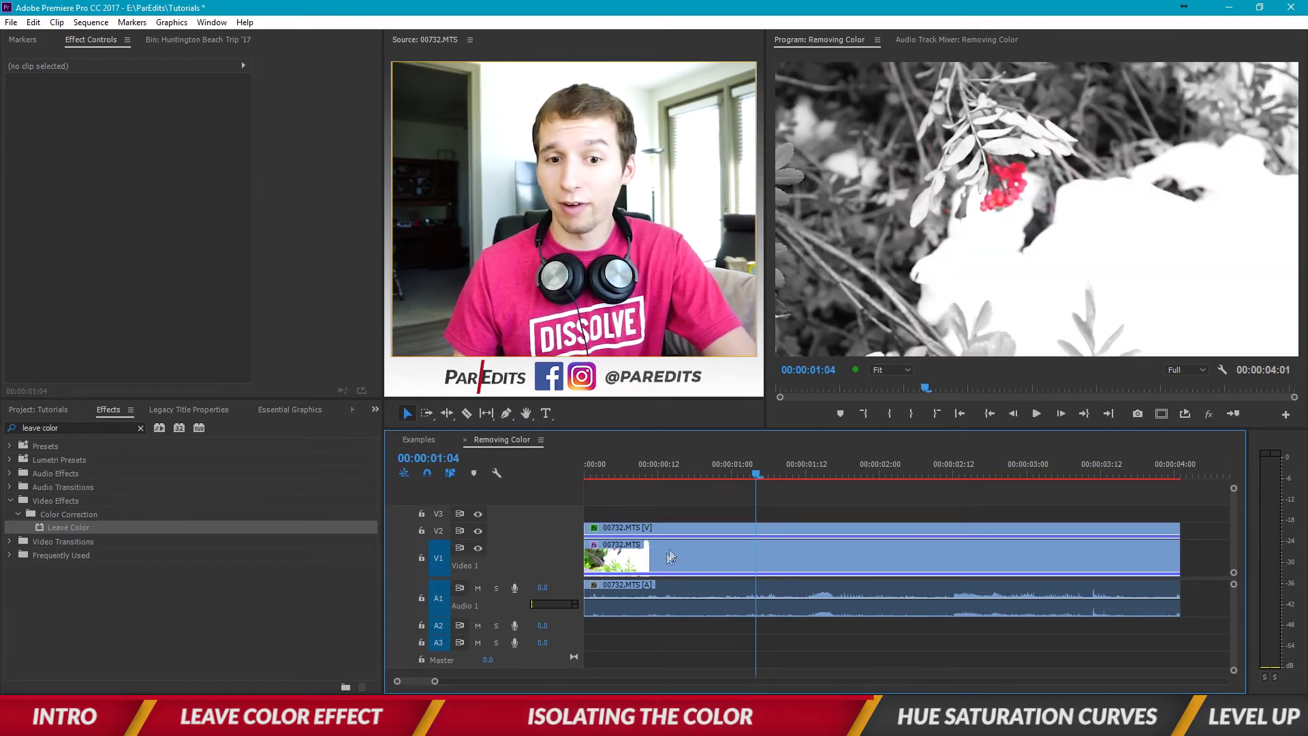
{"action": "left_click", "coordinate": [693, 529]}
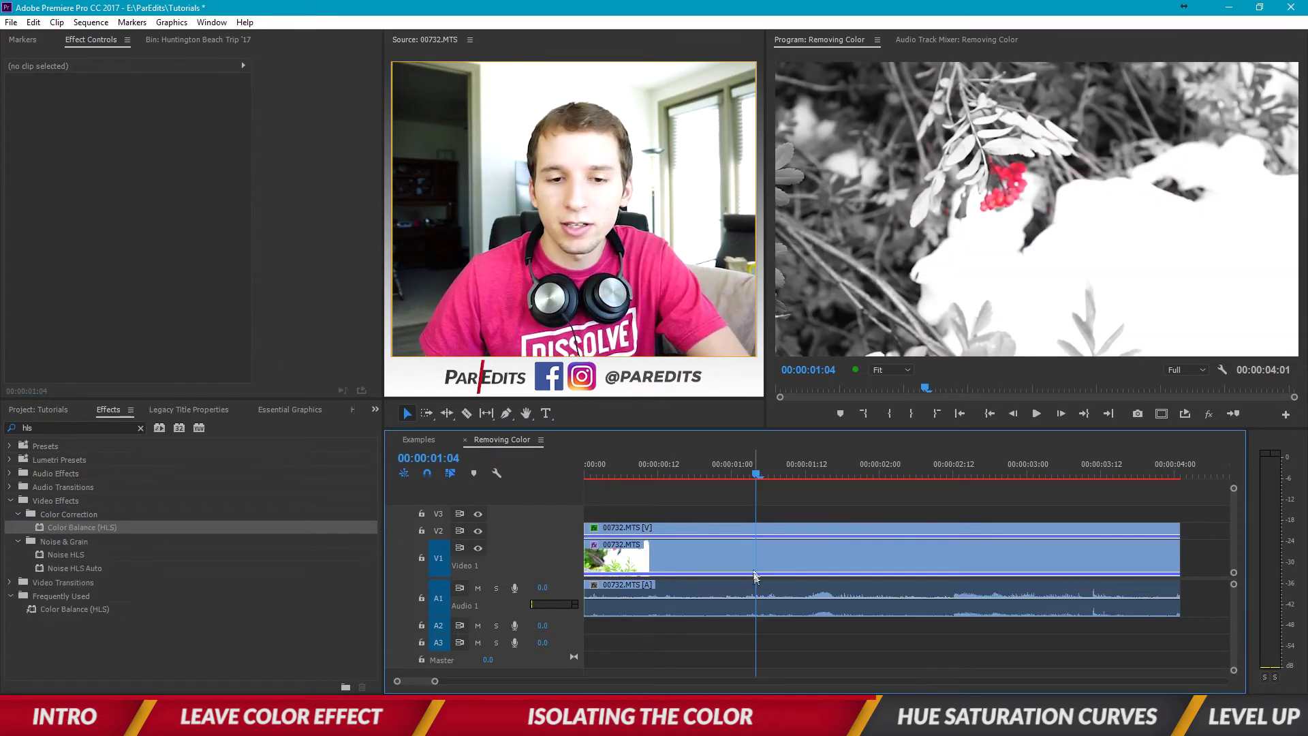
{"action": "left_click", "coordinate": [755, 575]}
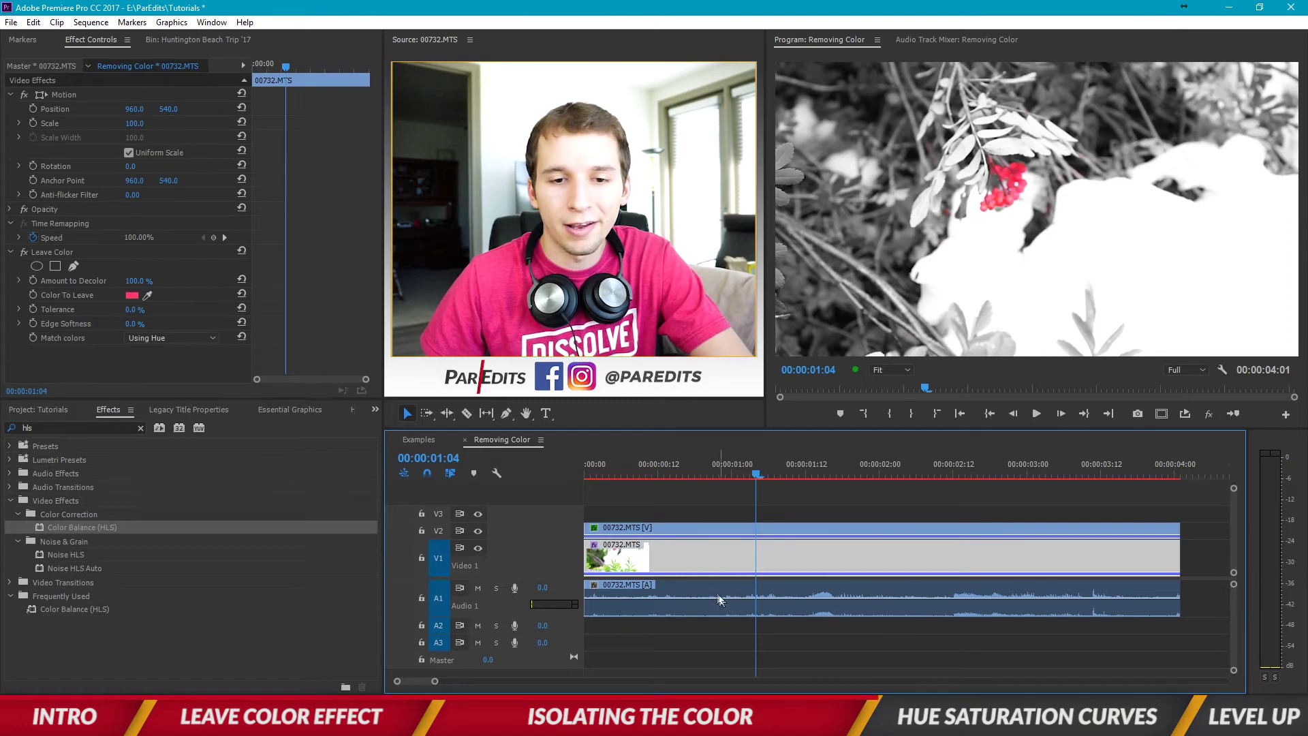
{"action": "key", "text": "minus"}
{"action": "key", "text": "minus"}
{"action": "key", "text": "shift+1"}
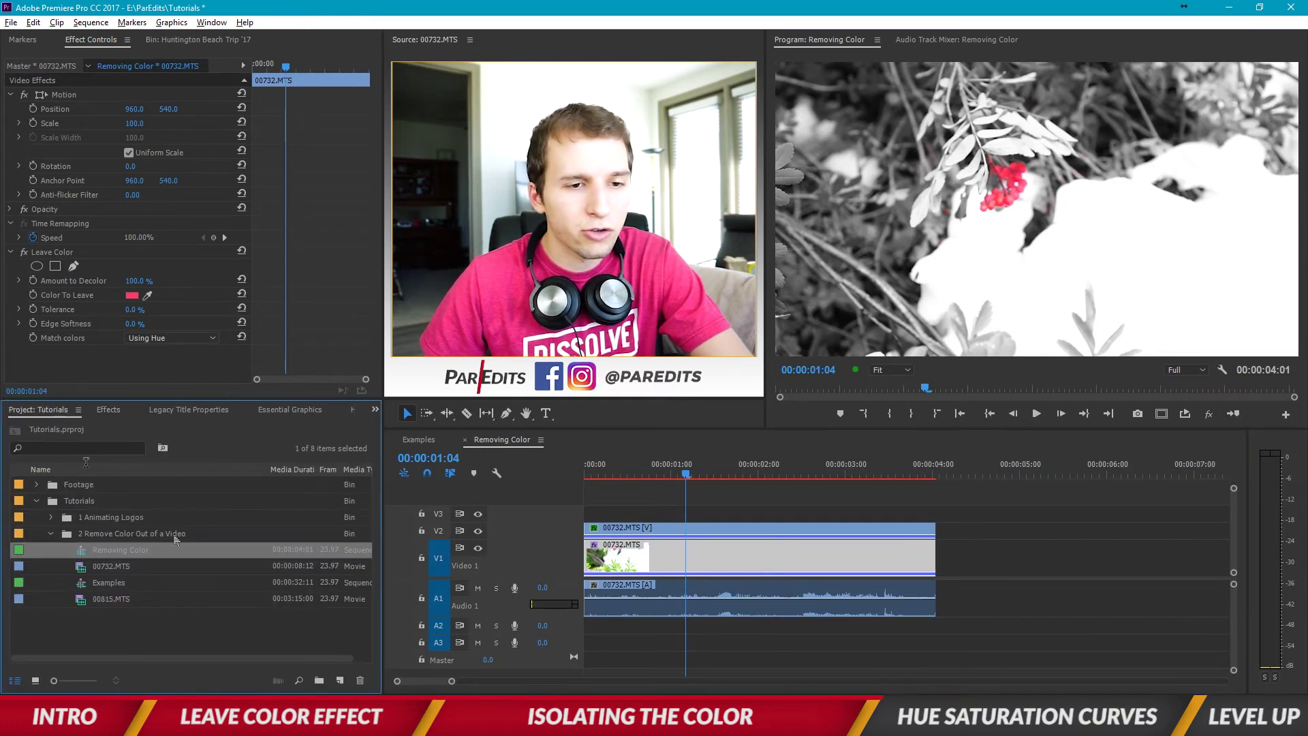
{"action": "left_click_drag", "start_coordinate": [97, 570], "coordinate": [1015, 558]}
- Select the new clip, scrub to 00:00:06:05, and bring up the Effects list
{"action": "left_click", "coordinate": [1044, 463]}
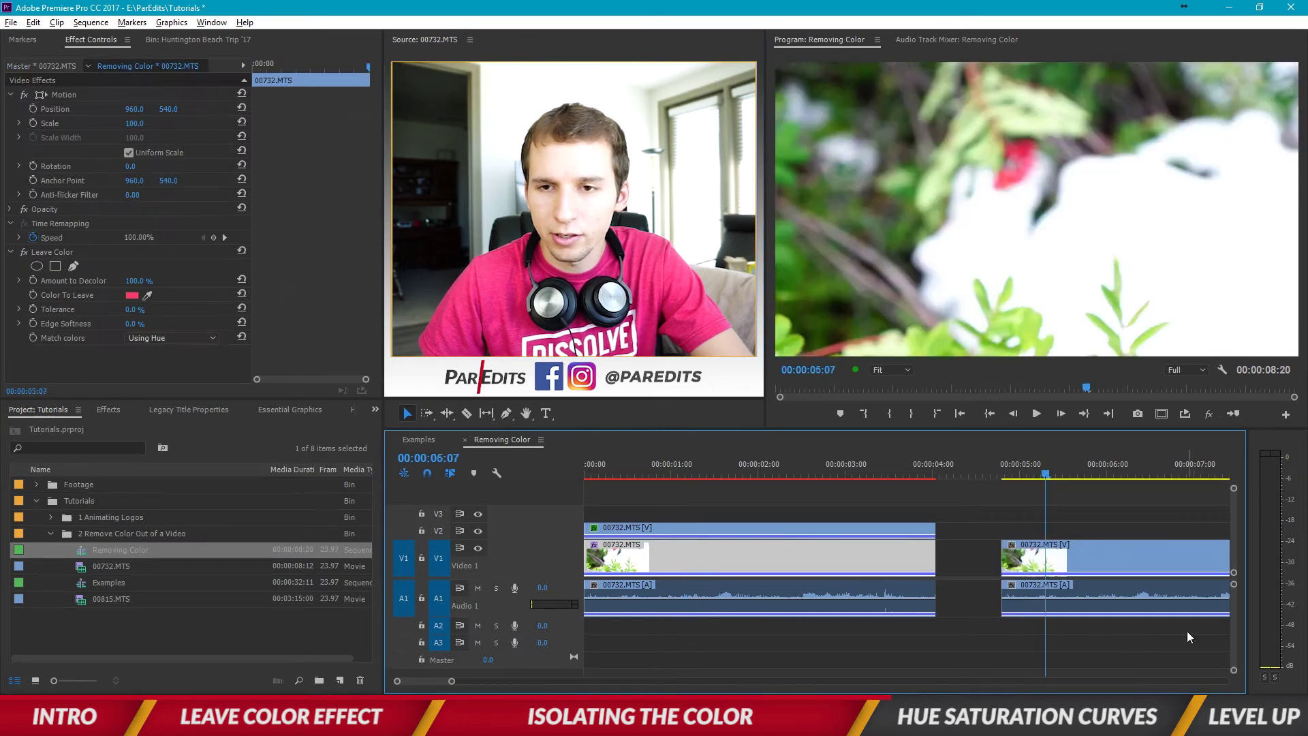
{"action": "left_click", "coordinate": [1109, 563]}
{"action": "scroll", "coordinate": [1109, 563], "scroll_direction": "down", "scroll_amount": 3}
{"action": "mouse_move", "coordinate": [836, 480]}
{"action": "left_mouse_down"}
{"action": "mouse_move", "coordinate": [820, 471]}
{"action": "mouse_move", "coordinate": [859, 470]}
{"action": "left_mouse_up"}
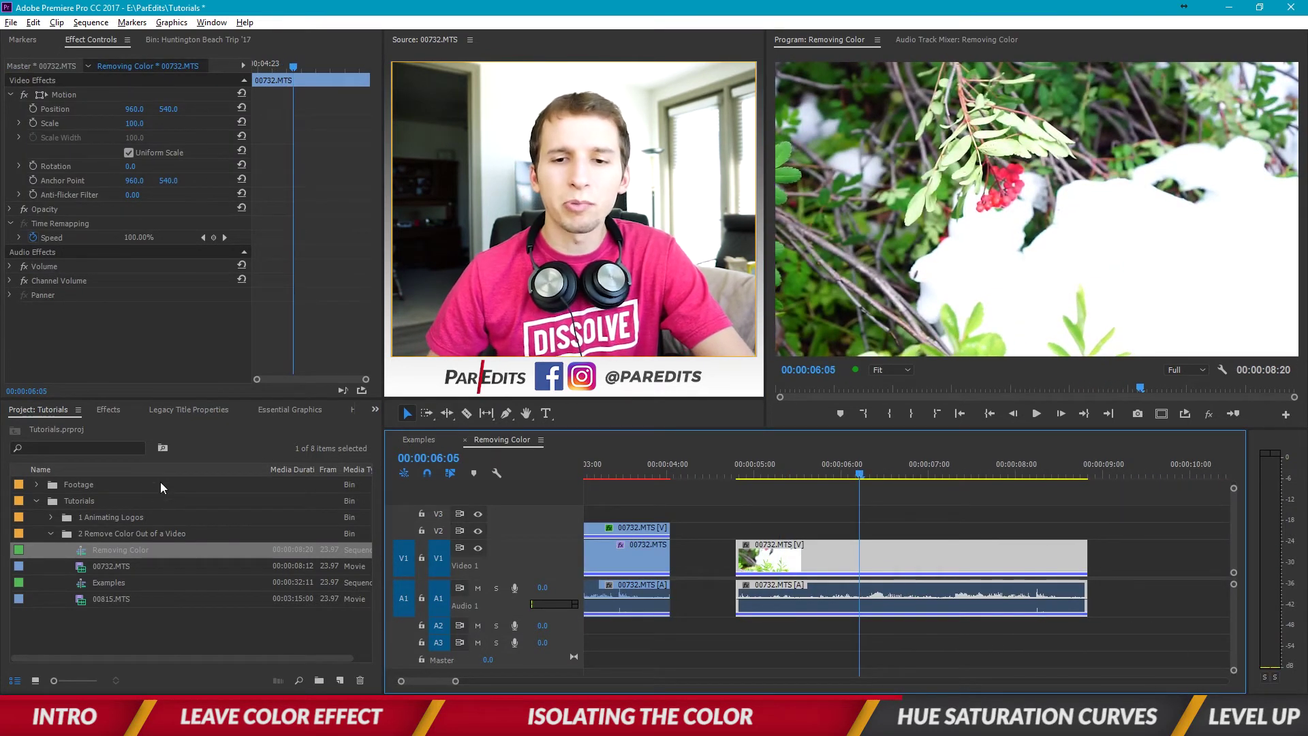
{"action": "left_click", "coordinate": [106, 409]}
{"action": "left_click", "coordinate": [59, 410]}
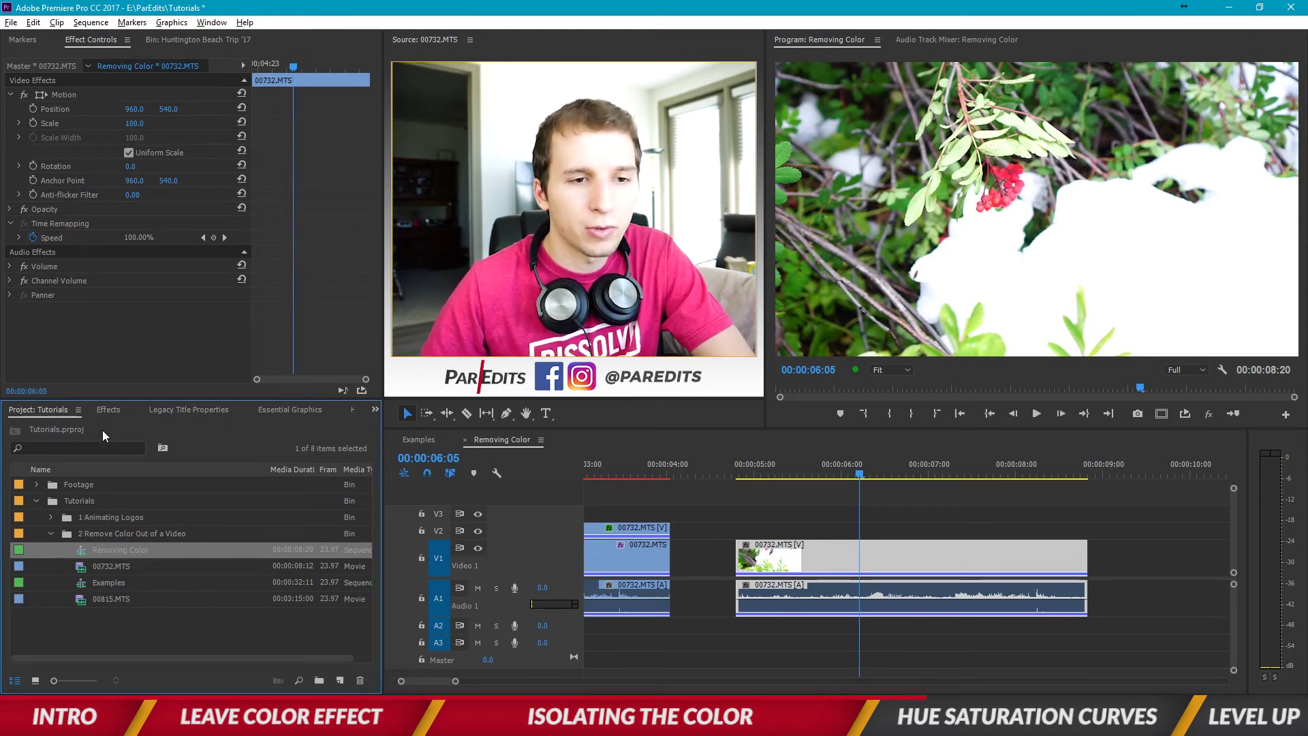
{"action": "left_click", "coordinate": [113, 410]}
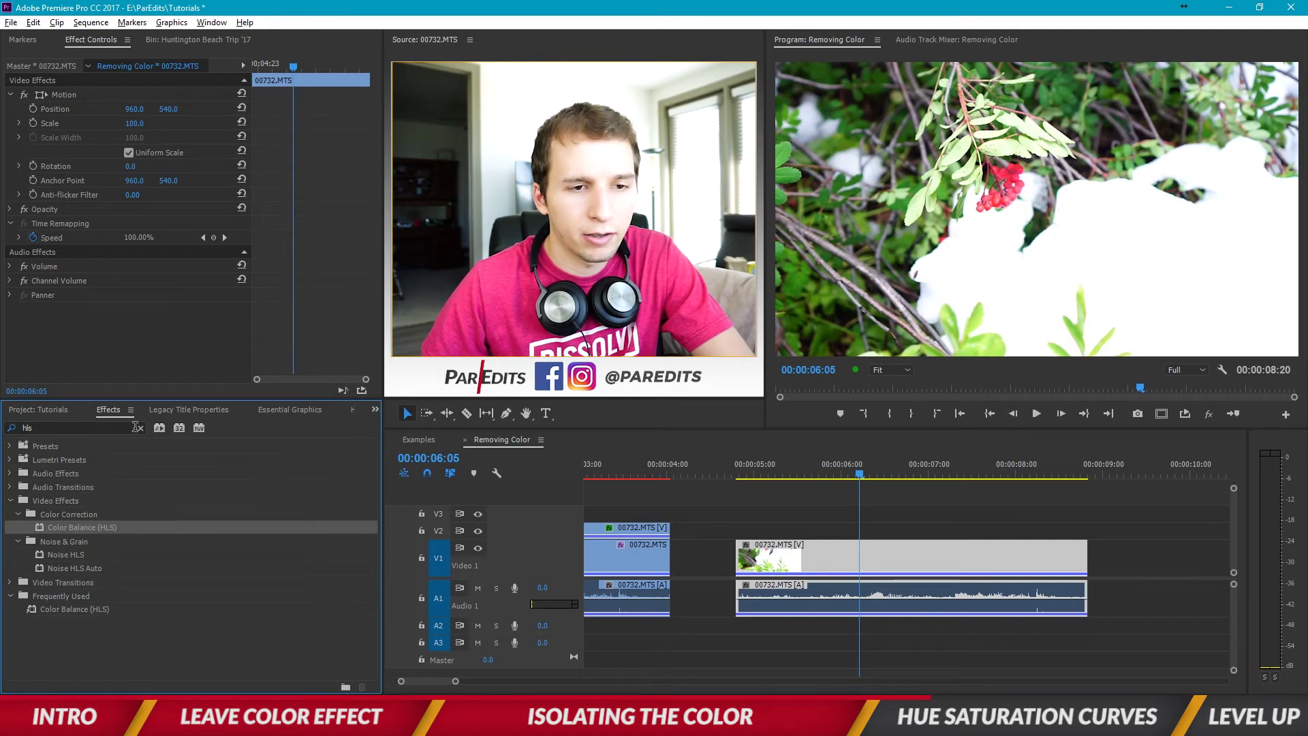
- Apply the Lumetri Cinespace 25 preset to the new berry clip
{"action": "left_click", "coordinate": [137, 427]}
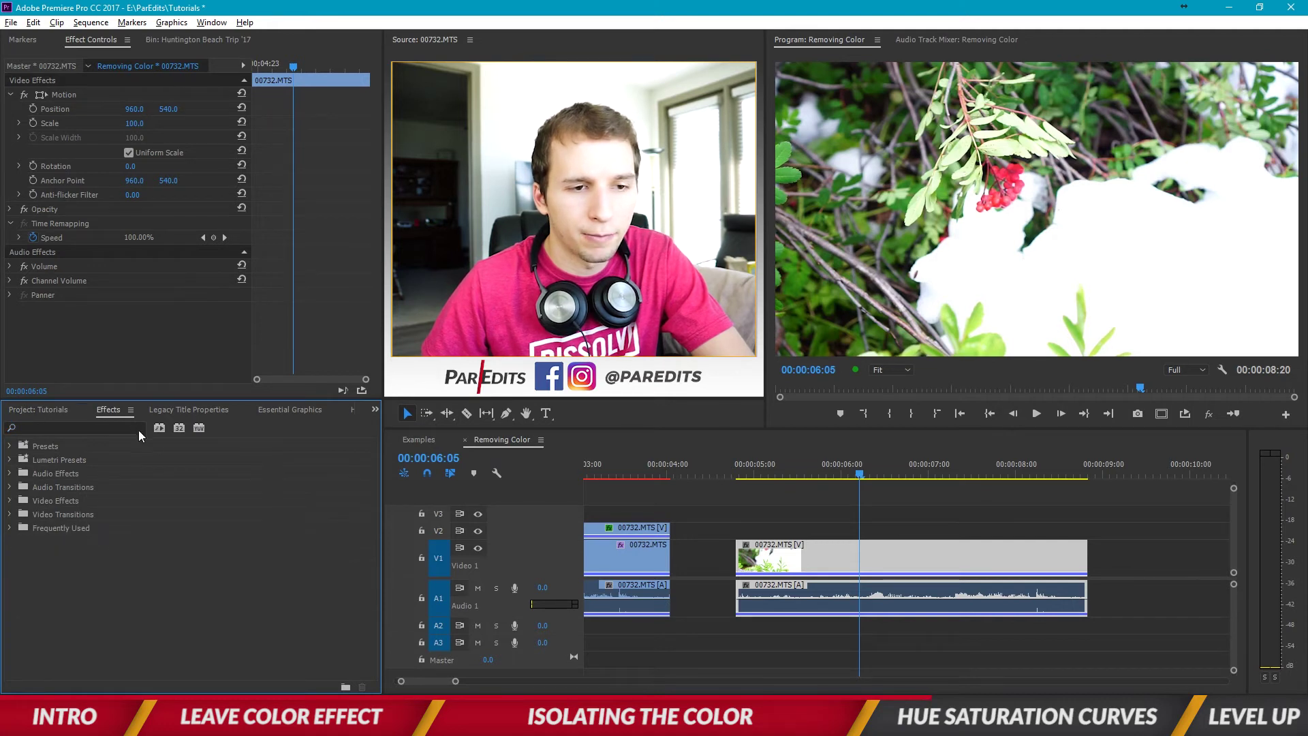
{"action": "left_click", "coordinate": [54, 460]}
{"action": "left_click", "coordinate": [9, 460]}
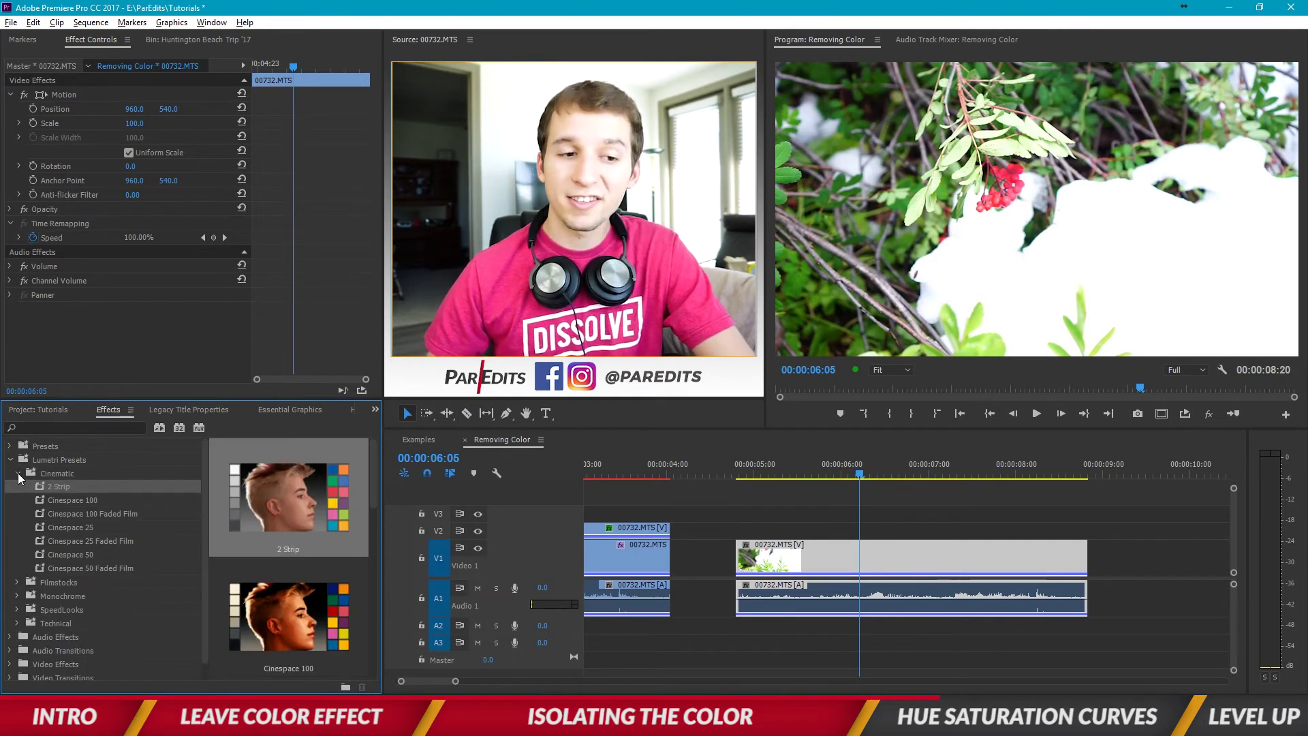
{"action": "left_click_drag", "start_coordinate": [67, 529], "coordinate": [930, 525]}
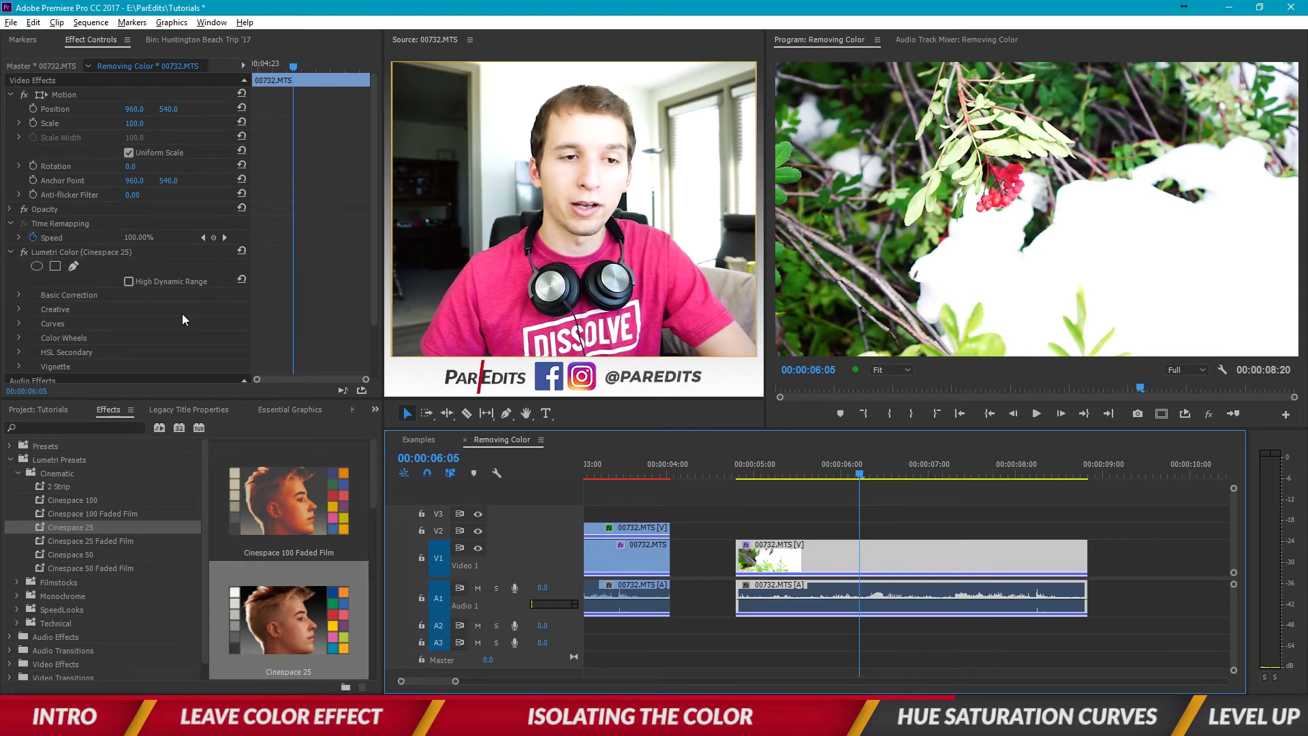
- In Lumetri Color, deactivate the Creative look and collapse its section
{"action": "scroll", "coordinate": [182, 307], "scroll_direction": "down", "scroll_amount": 3}
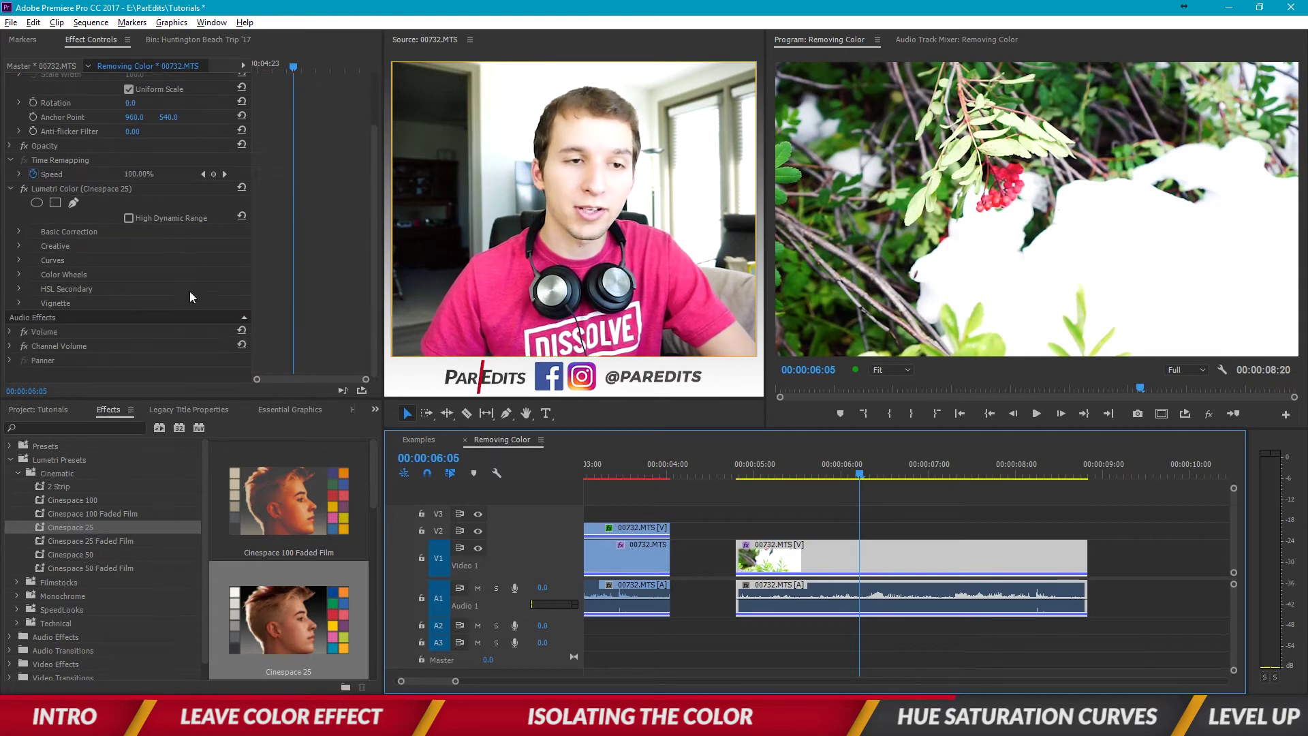
{"action": "left_click", "coordinate": [18, 232]}
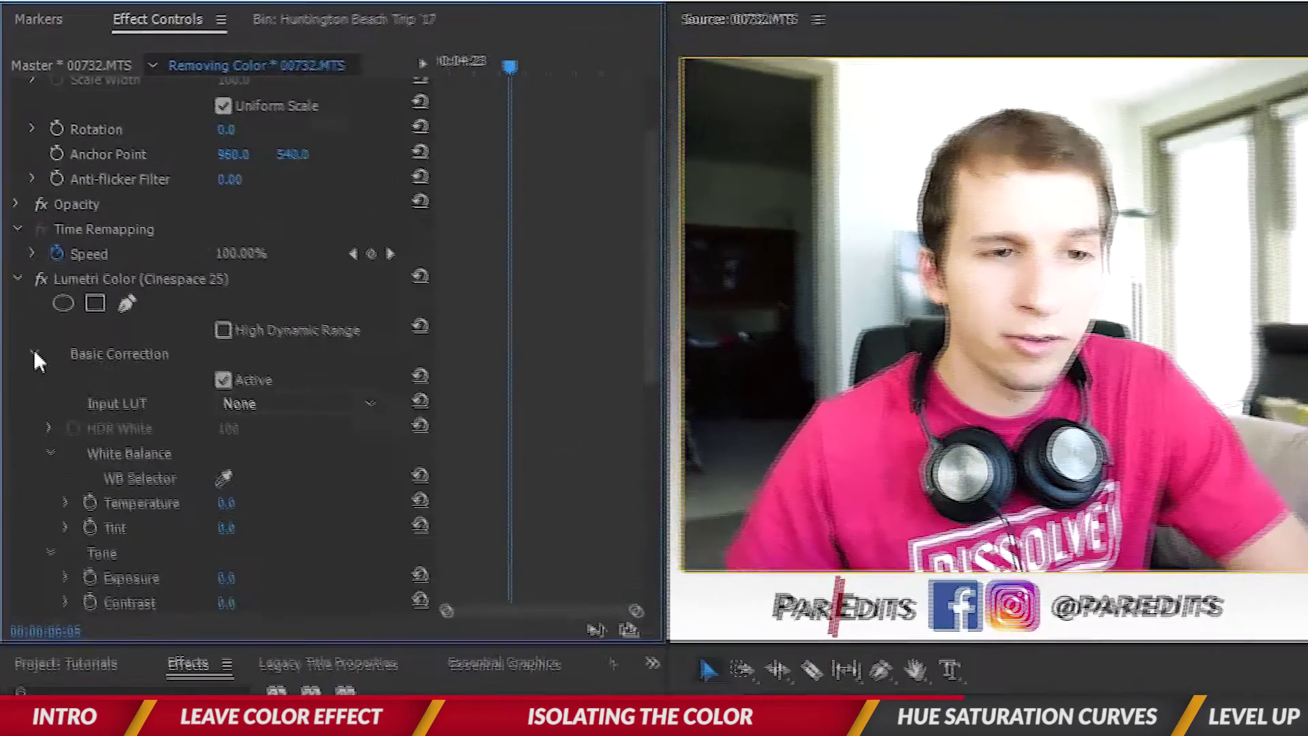
{"action": "left_click", "coordinate": [20, 232]}
{"action": "left_click", "coordinate": [33, 384]}
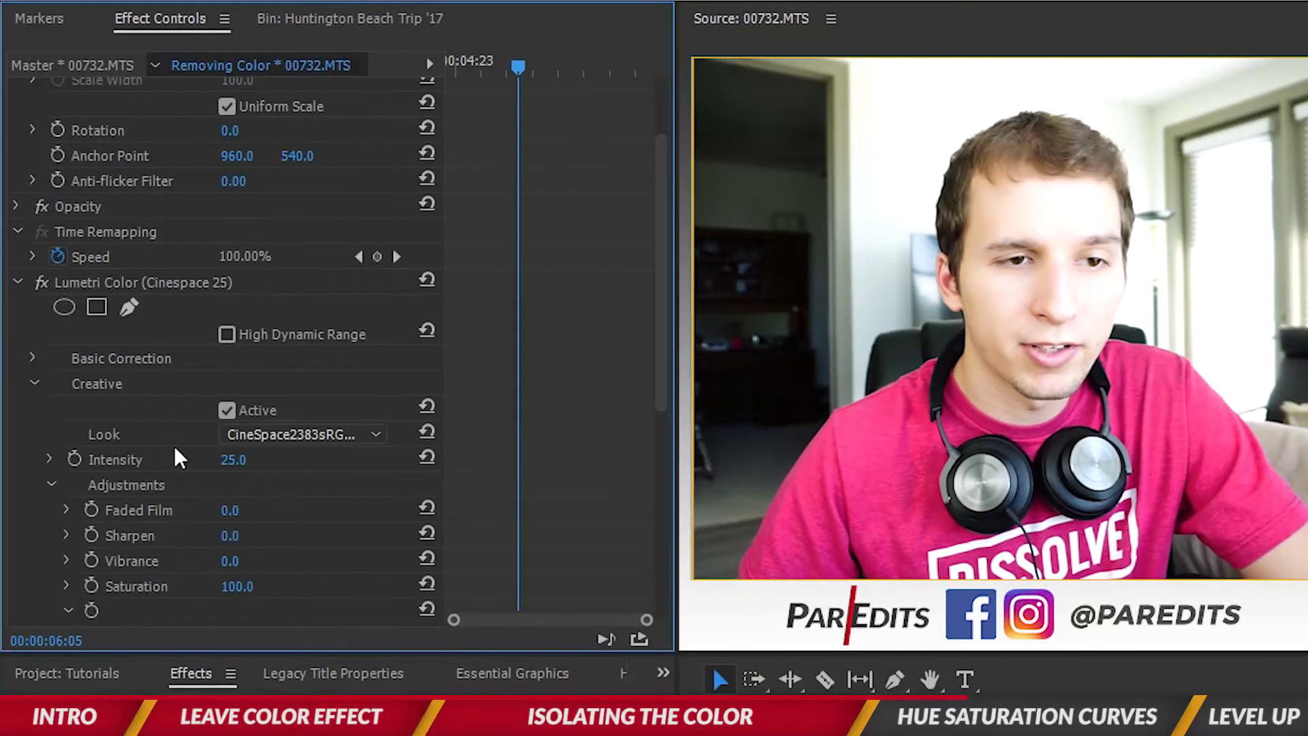
{"action": "left_click", "coordinate": [227, 410]}
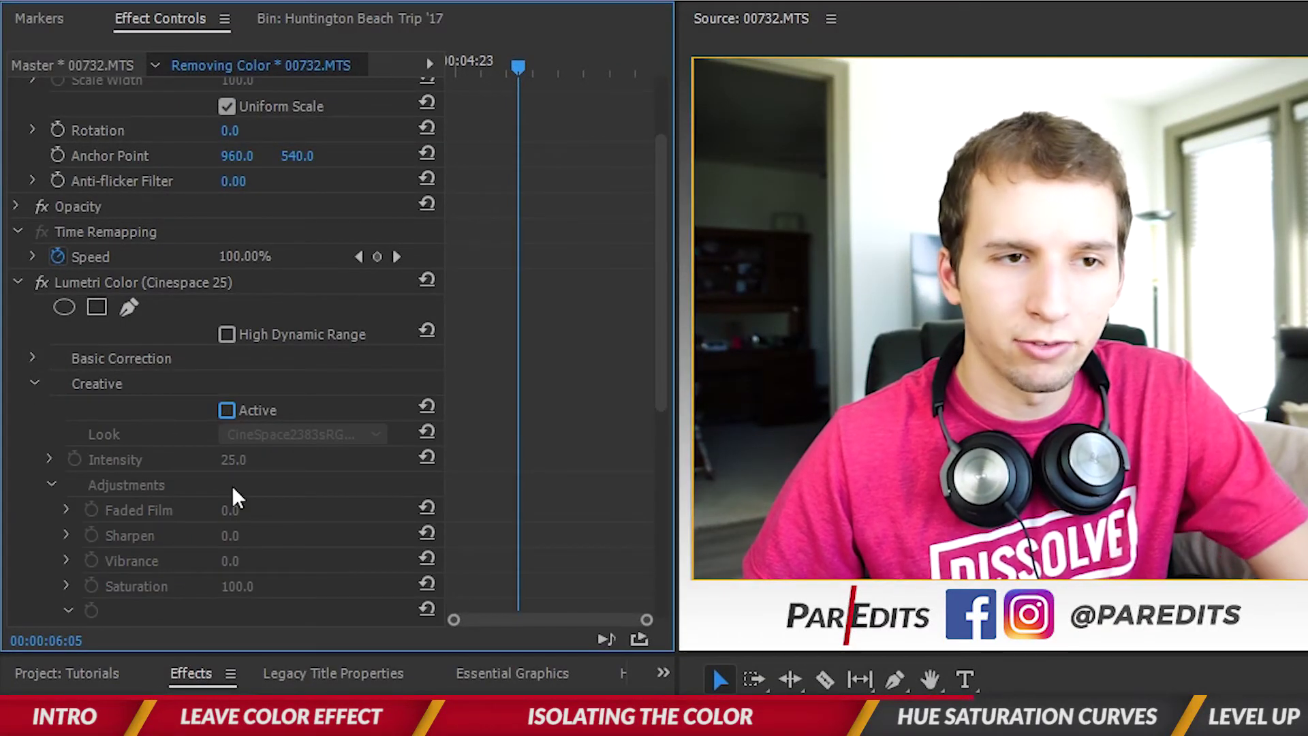
{"action": "left_click", "coordinate": [32, 383]}
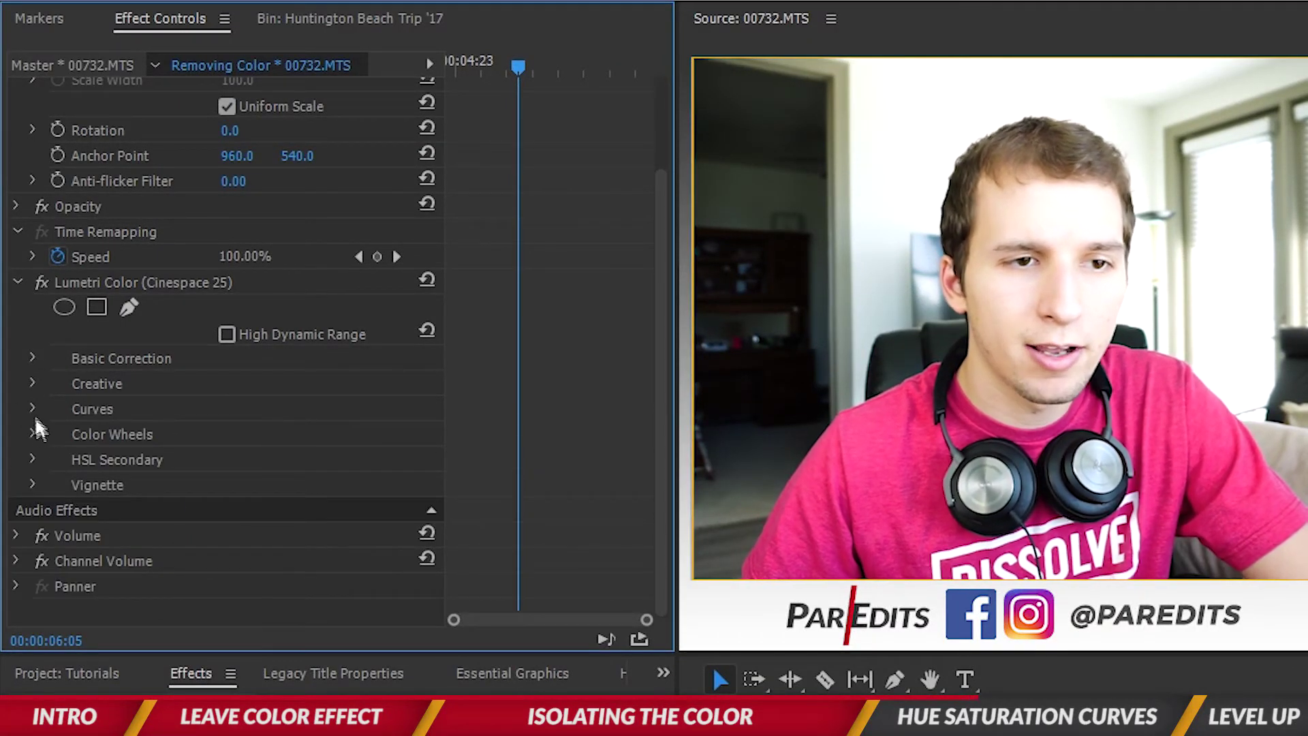
- Add a point on the red hue in Hue Saturation Curves and pull it outward
{"action": "left_click", "coordinate": [72, 284]}
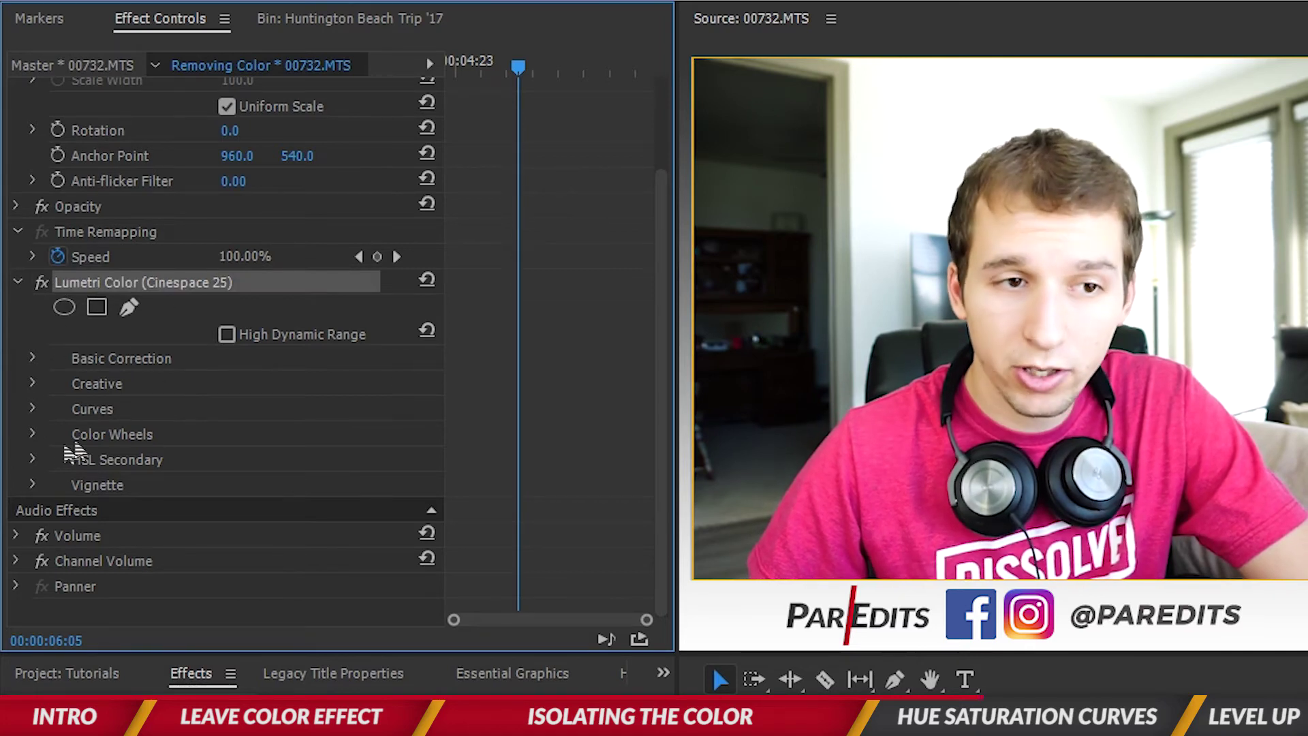
{"action": "left_click", "coordinate": [33, 411]}
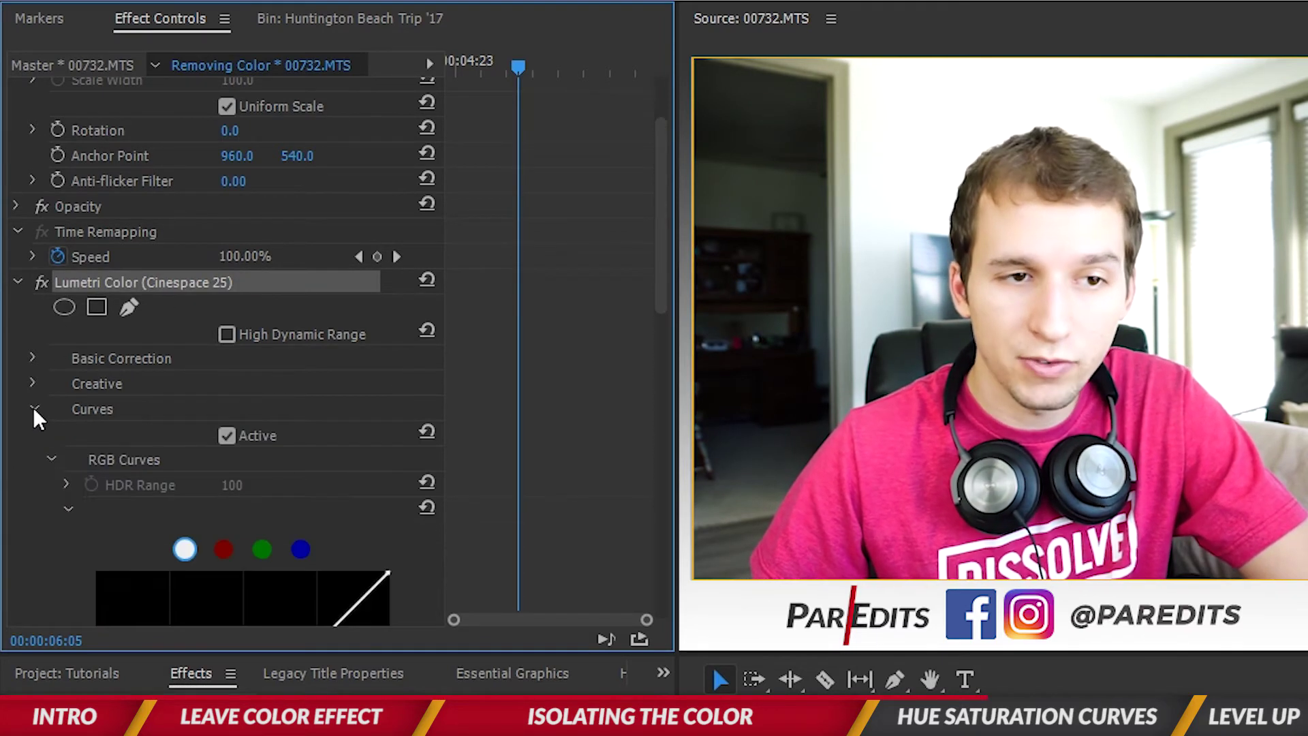
{"action": "left_click", "coordinate": [52, 461]}
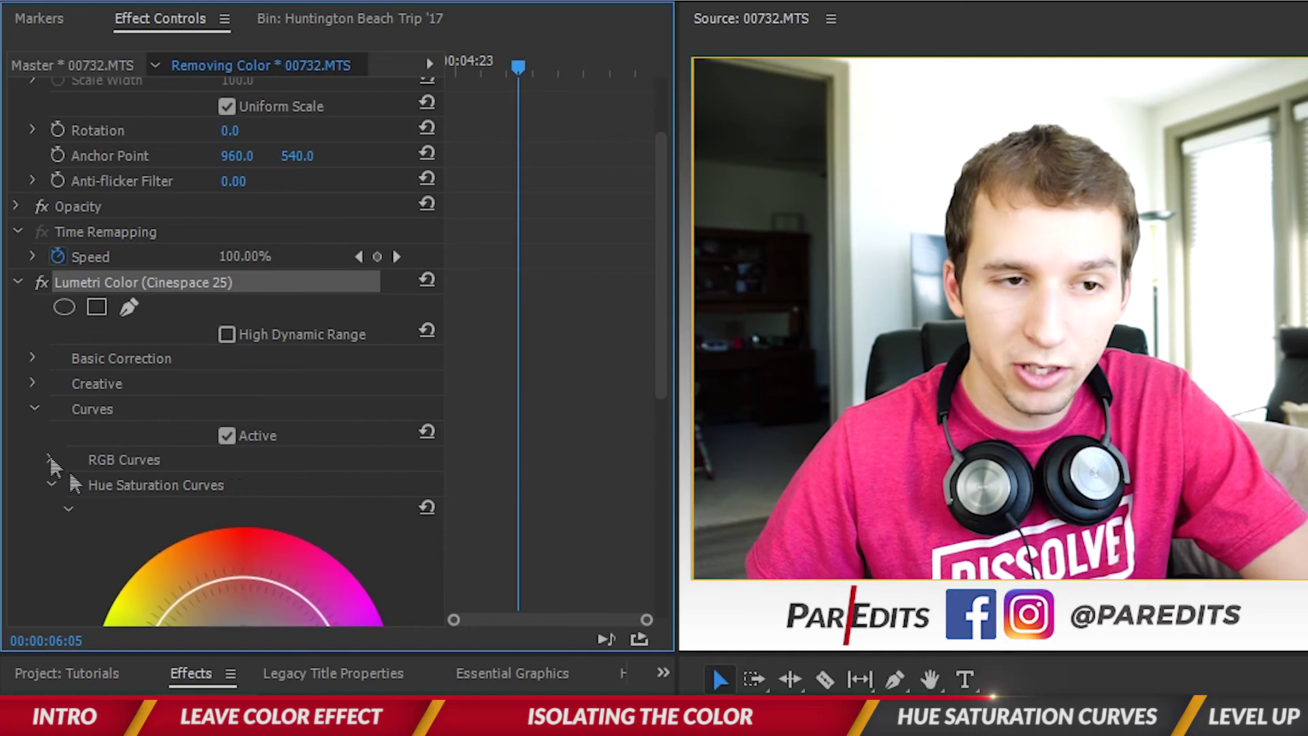
{"action": "scroll", "coordinate": [554, 490], "scroll_direction": "down", "scroll_amount": 5}
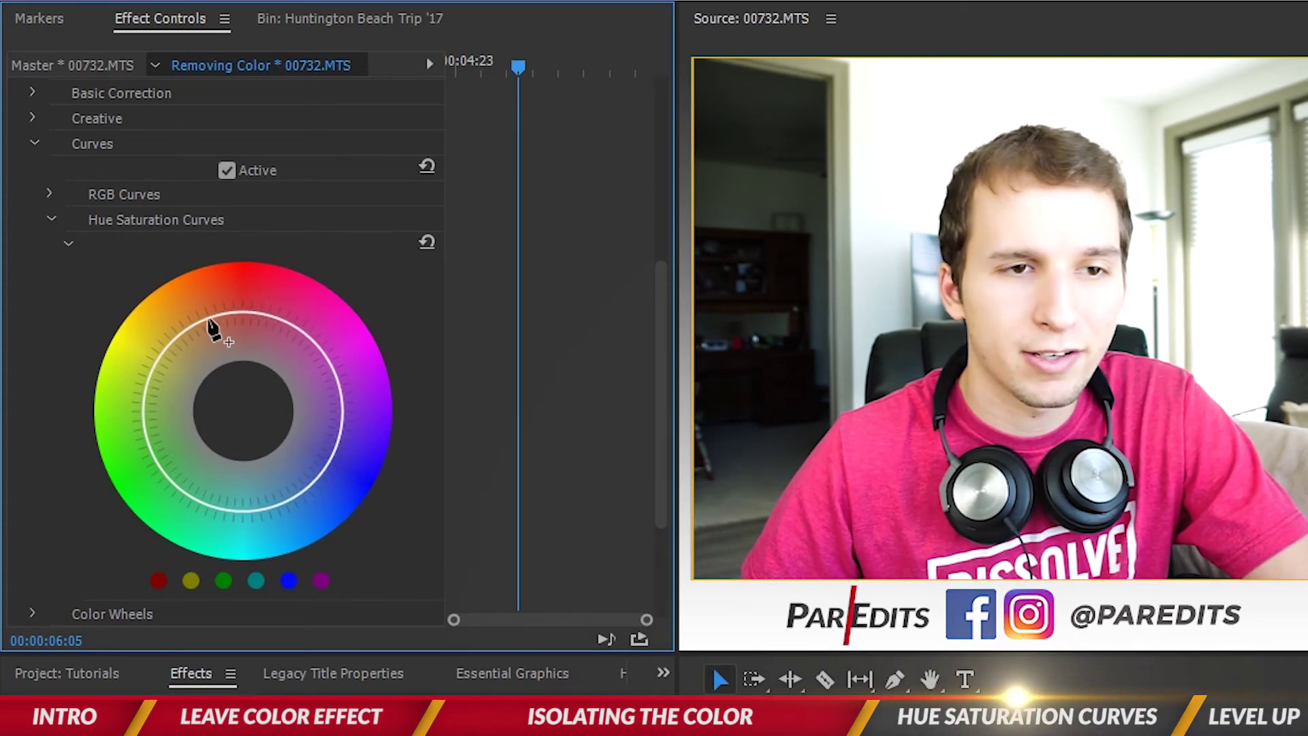
{"action": "left_click", "coordinate": [208, 317]}
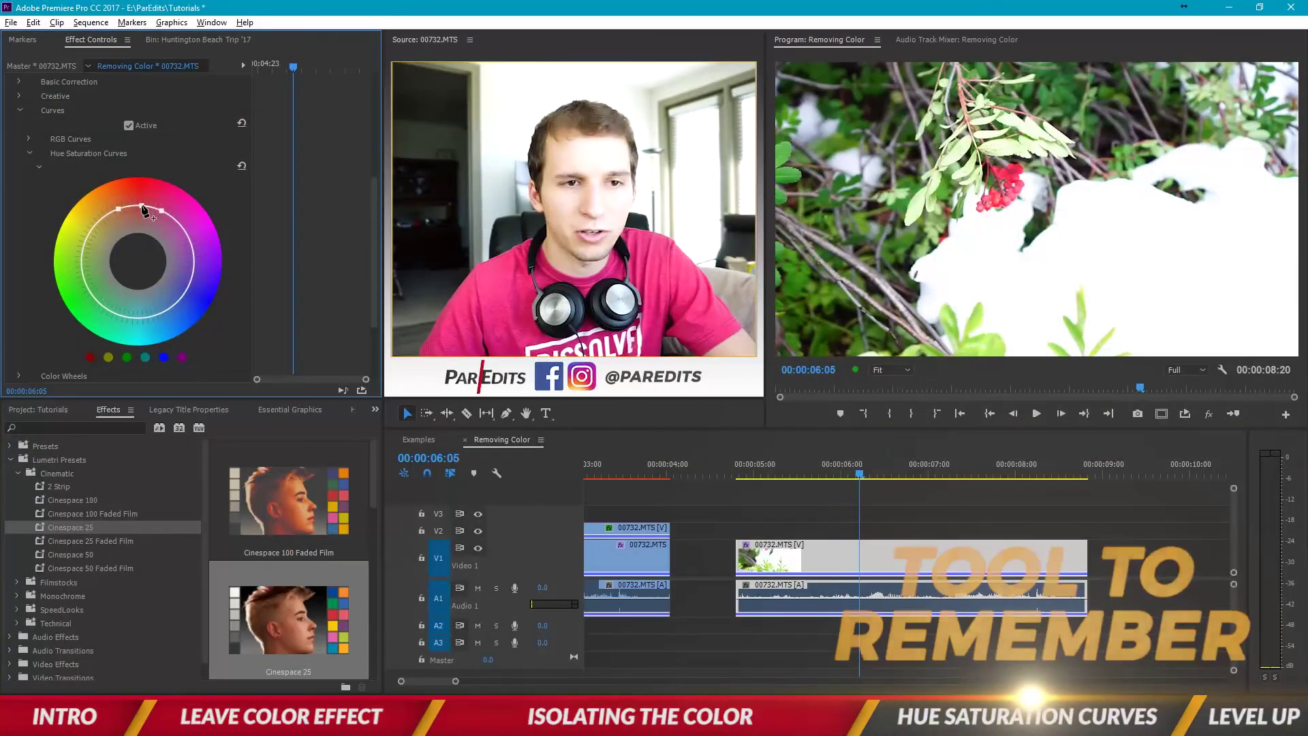
{"action": "left_click_drag", "start_coordinate": [174, 235], "coordinate": [138, 202]}
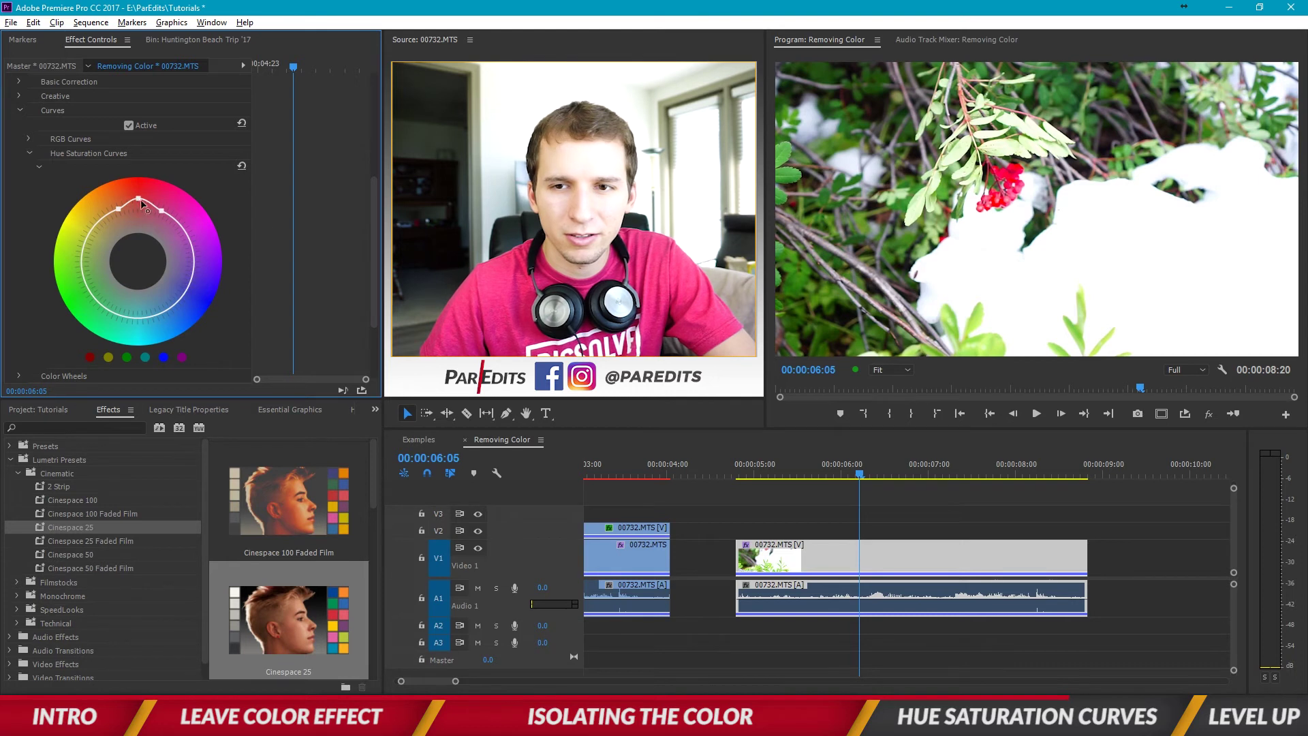
{"action": "left_click", "coordinate": [739, 549]}
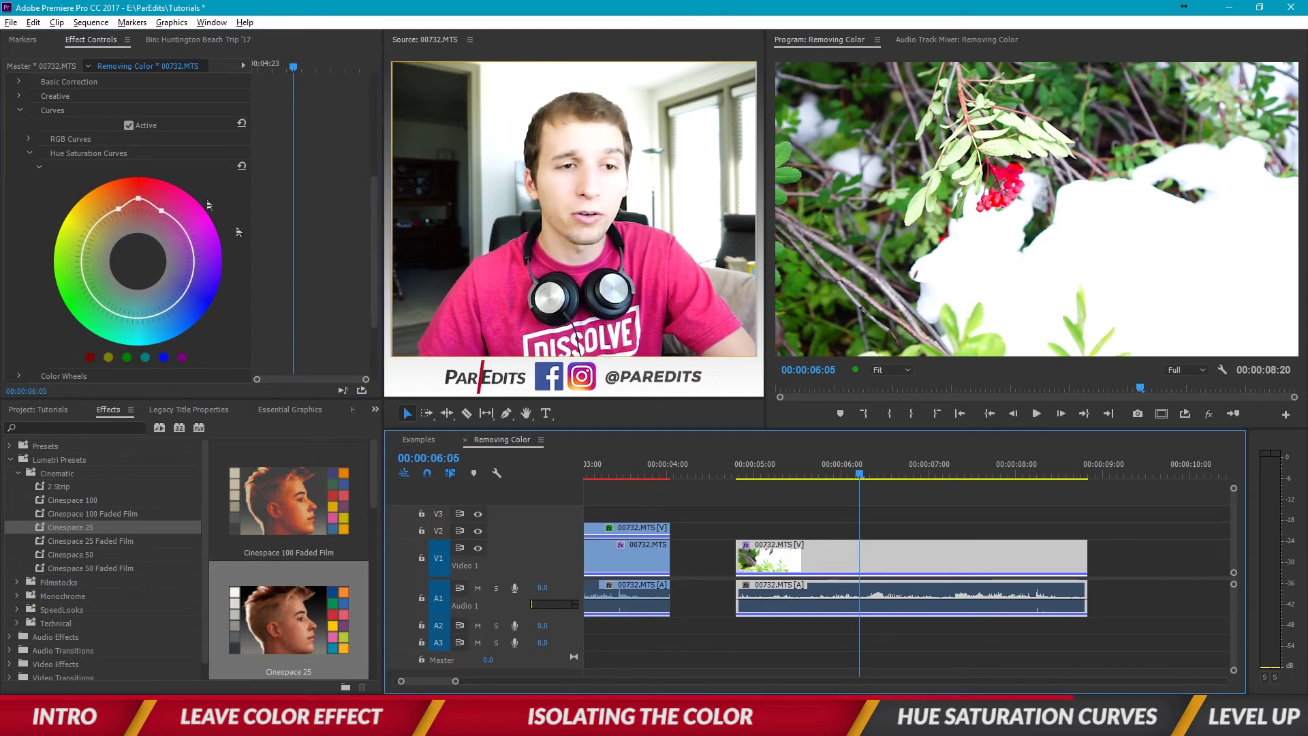
{"action": "scroll", "coordinate": [137, 238], "scroll_direction": "up", "scroll_amount": 3}
{"action": "left_click", "coordinate": [104, 134]}
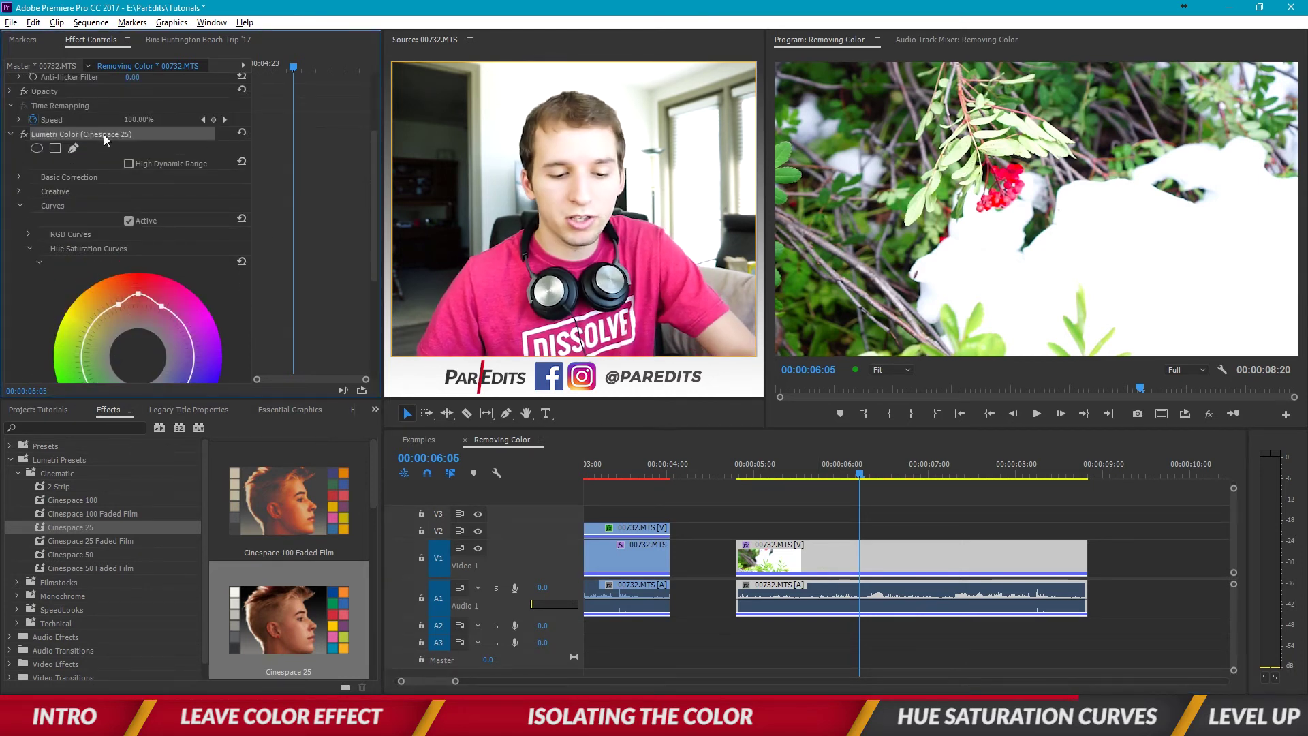
{"action": "left_click", "coordinate": [989, 414]}
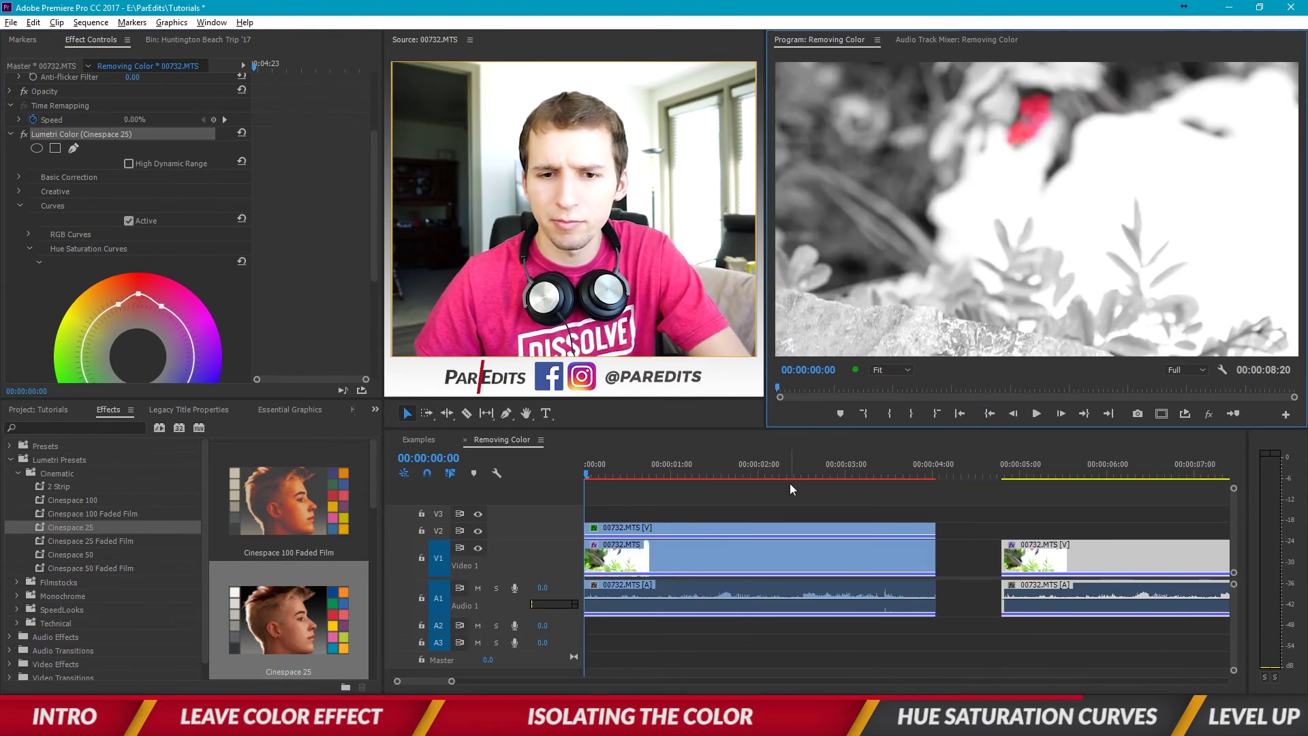
{"action": "left_click_drag", "start_coordinate": [681, 470], "coordinate": [703, 470]}
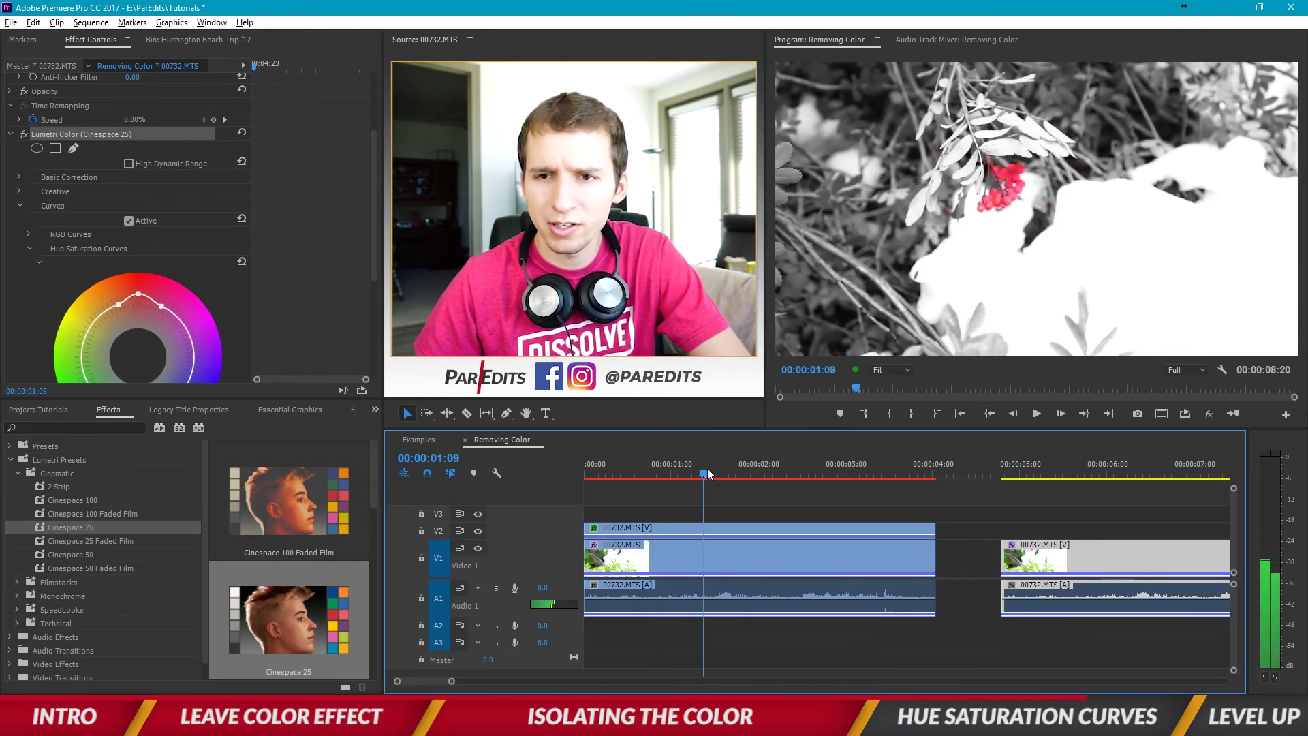
{"action": "left_click", "coordinate": [740, 525]}
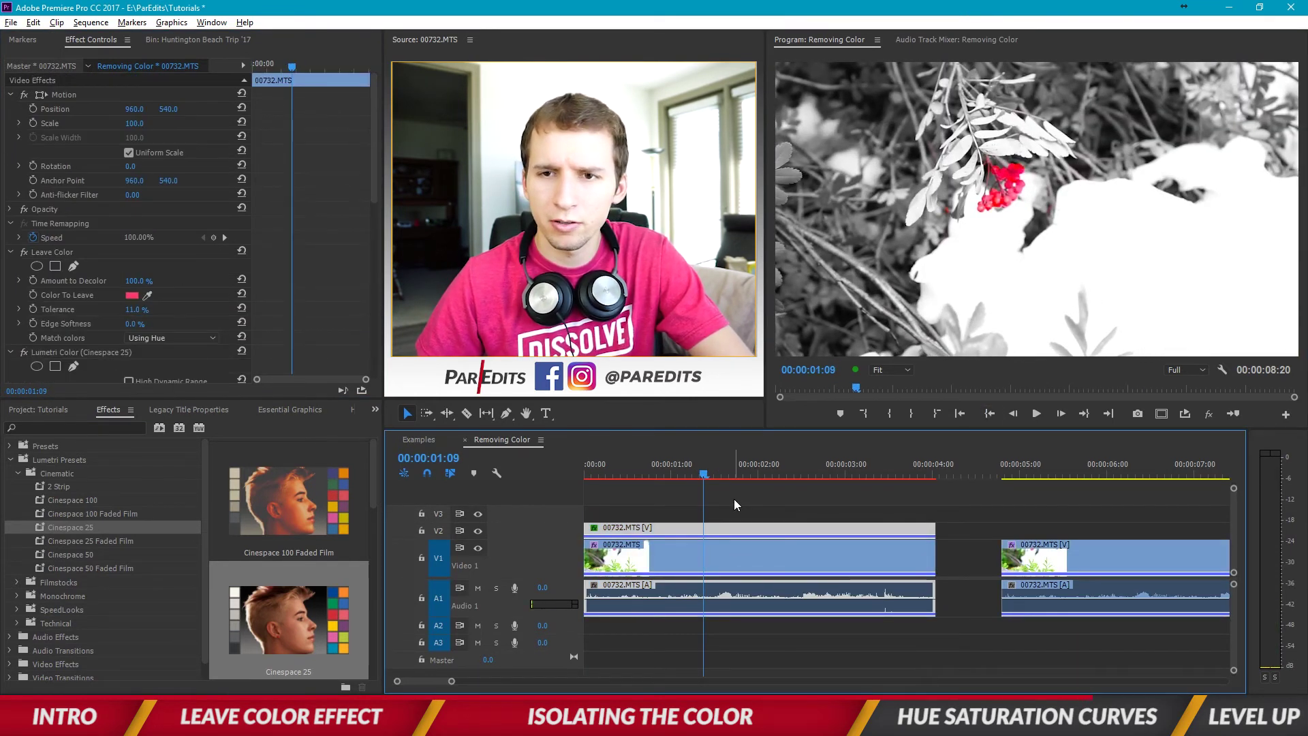
{"action": "key", "text": "Home"}
{"action": "key", "text": "space"}
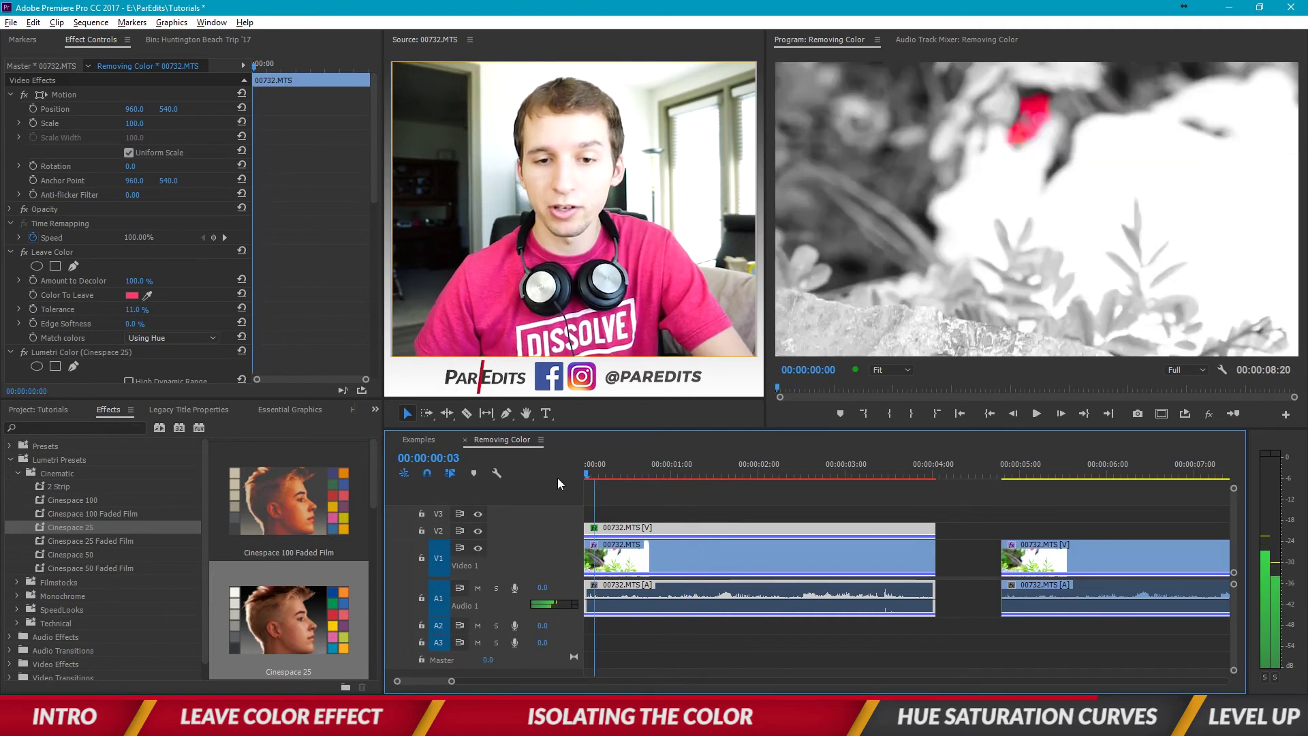
{"action": "left_click", "coordinate": [708, 511]}
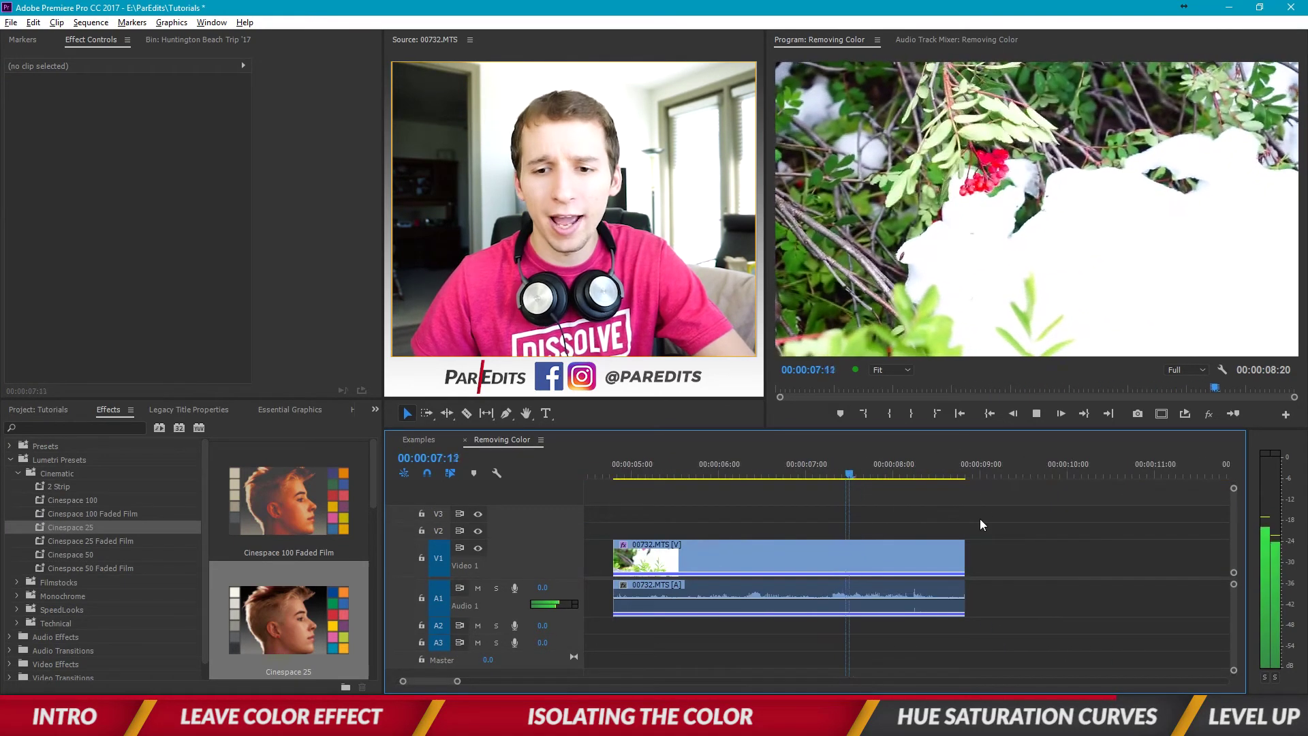
{"action": "key", "text": "space"}
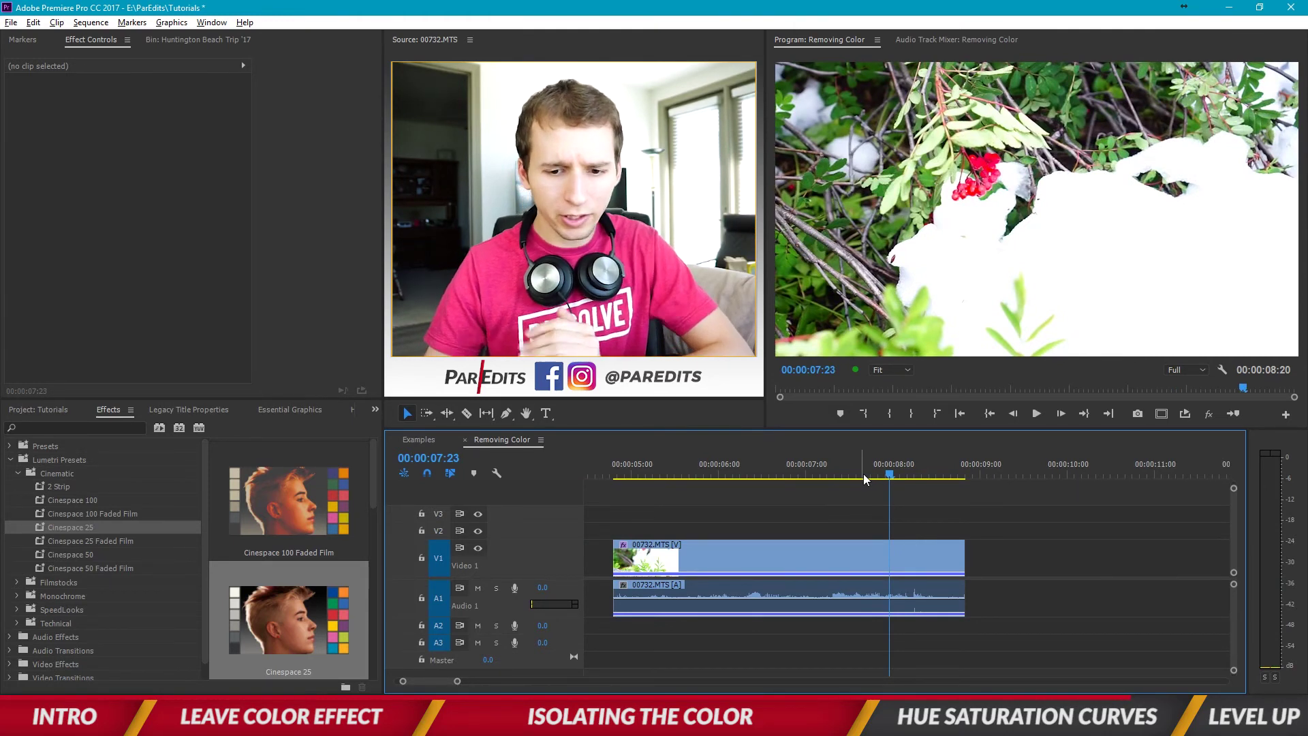
{"action": "left_click", "coordinate": [890, 545]}
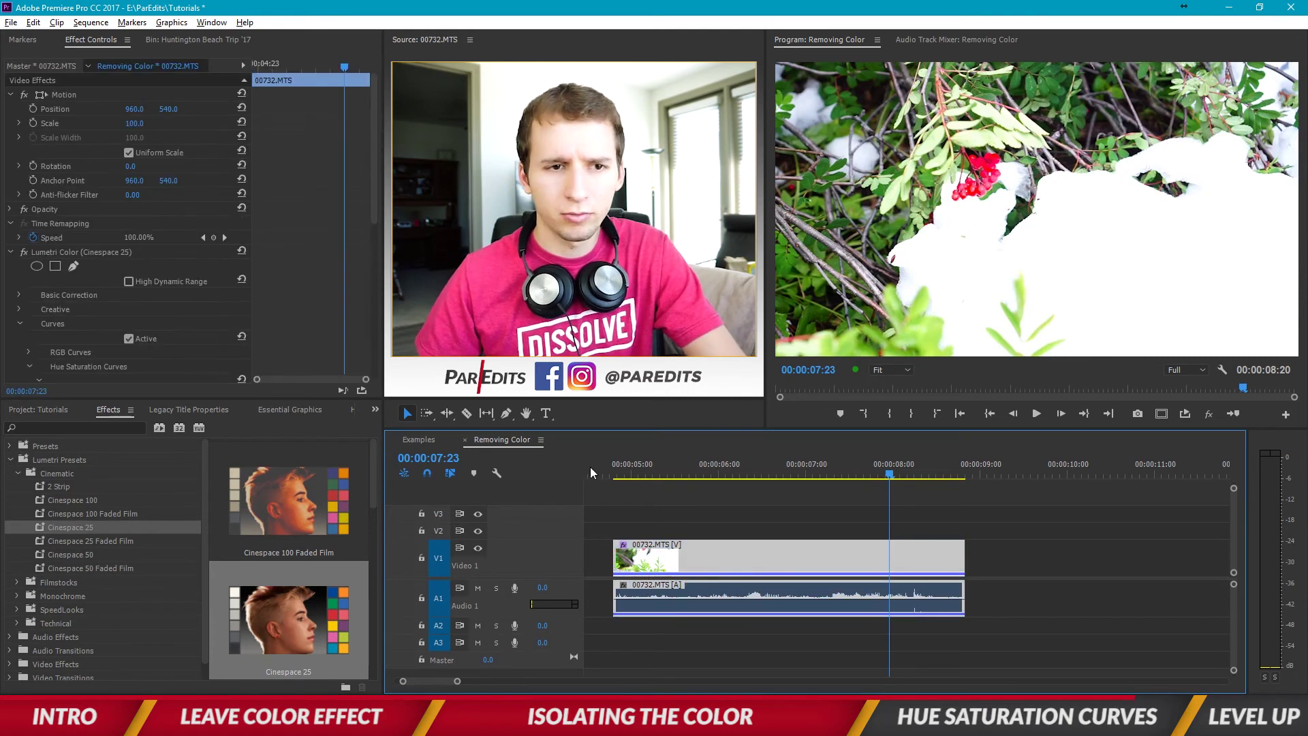
- Remove the red point and pull a new green-hue point outward to boost greens
{"action": "scroll", "coordinate": [322, 299], "scroll_direction": "down", "scroll_amount": 10}
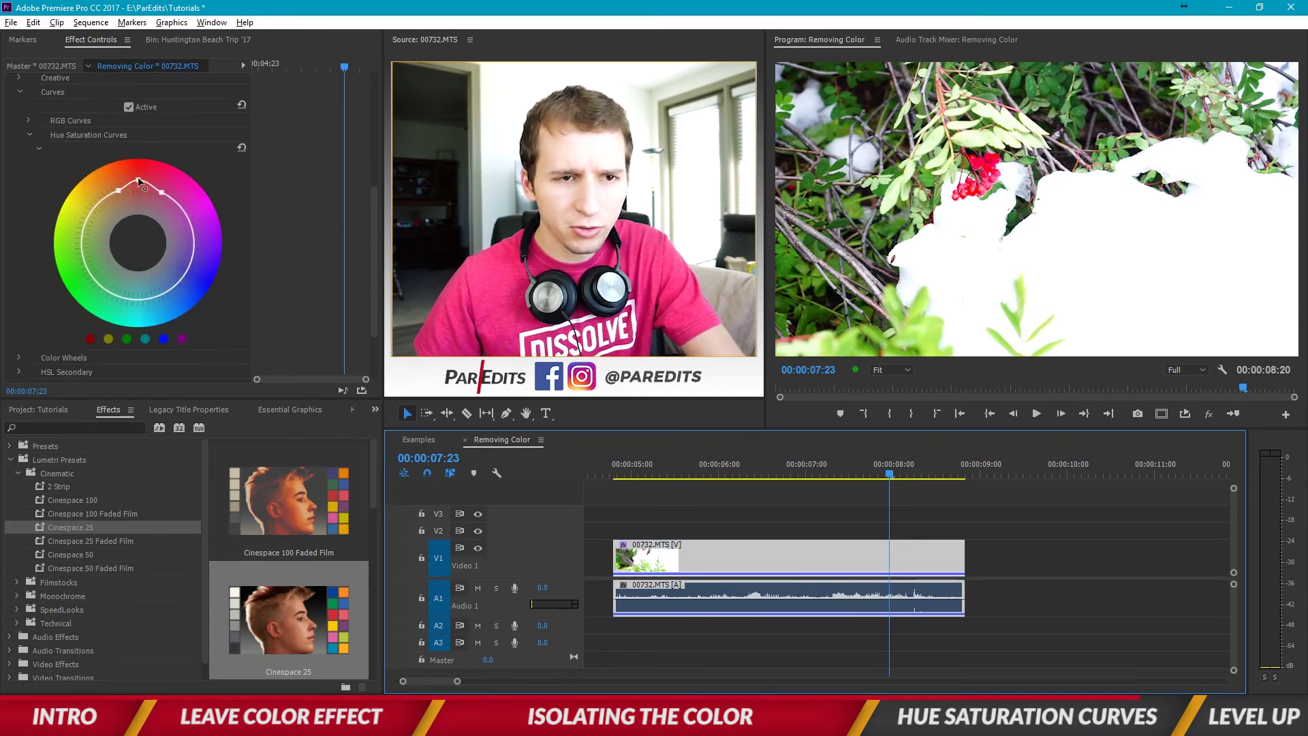
{"action": "left_click_drag", "start_coordinate": [140, 182], "coordinate": [131, 192]}
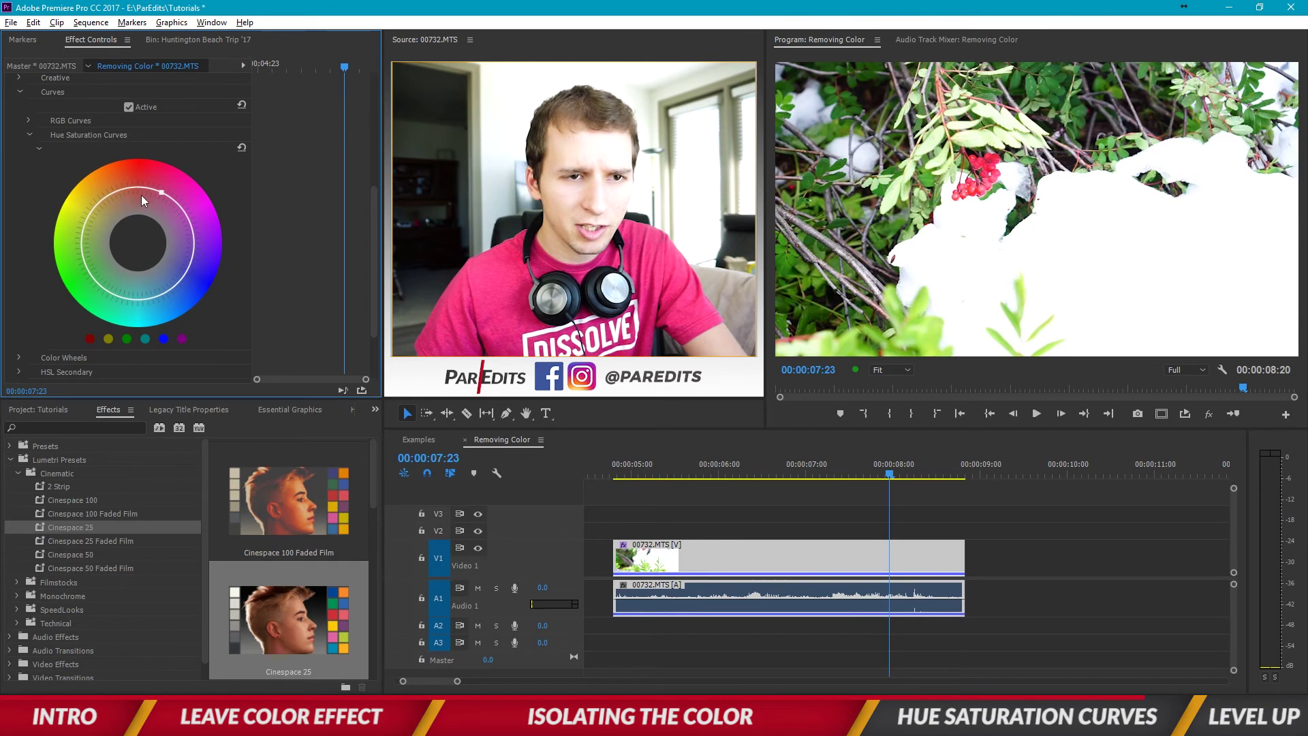
{"action": "left_click", "coordinate": [83, 229]}
{"action": "left_click", "coordinate": [108, 291]}
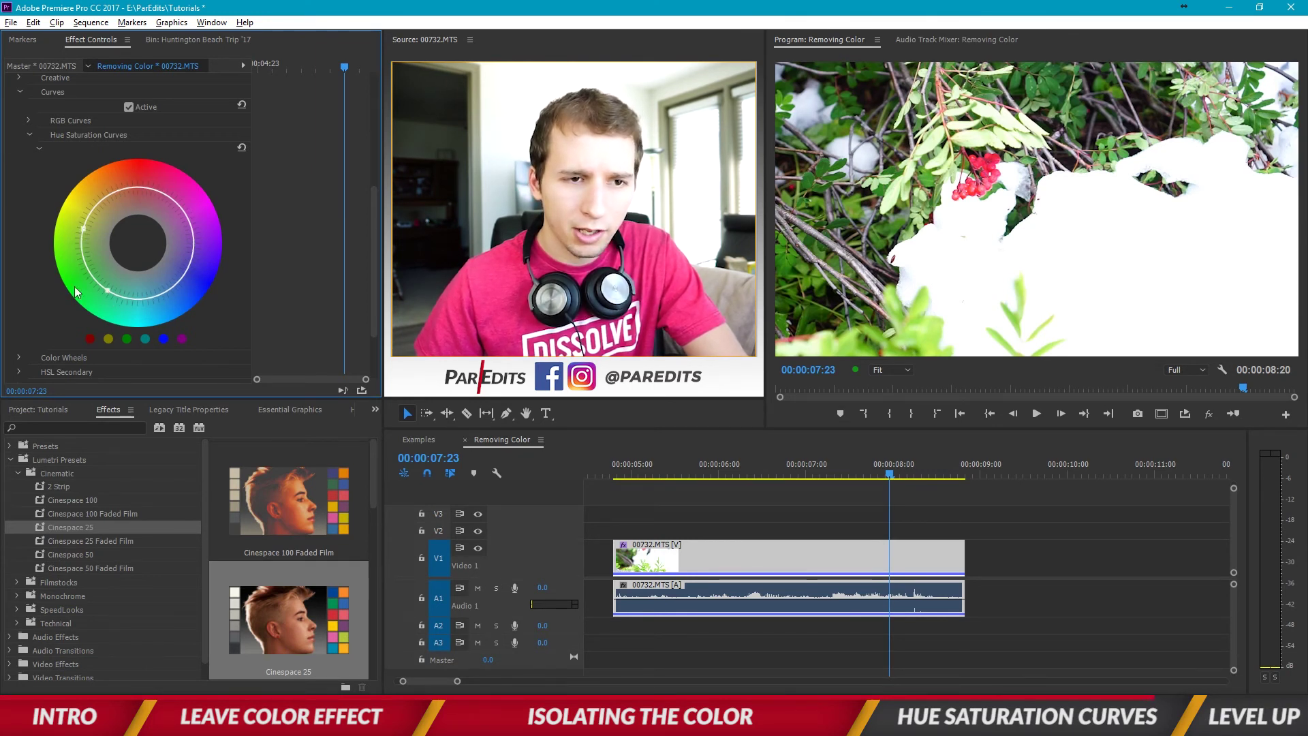
{"action": "left_click_drag", "start_coordinate": [88, 275], "coordinate": [63, 284]}
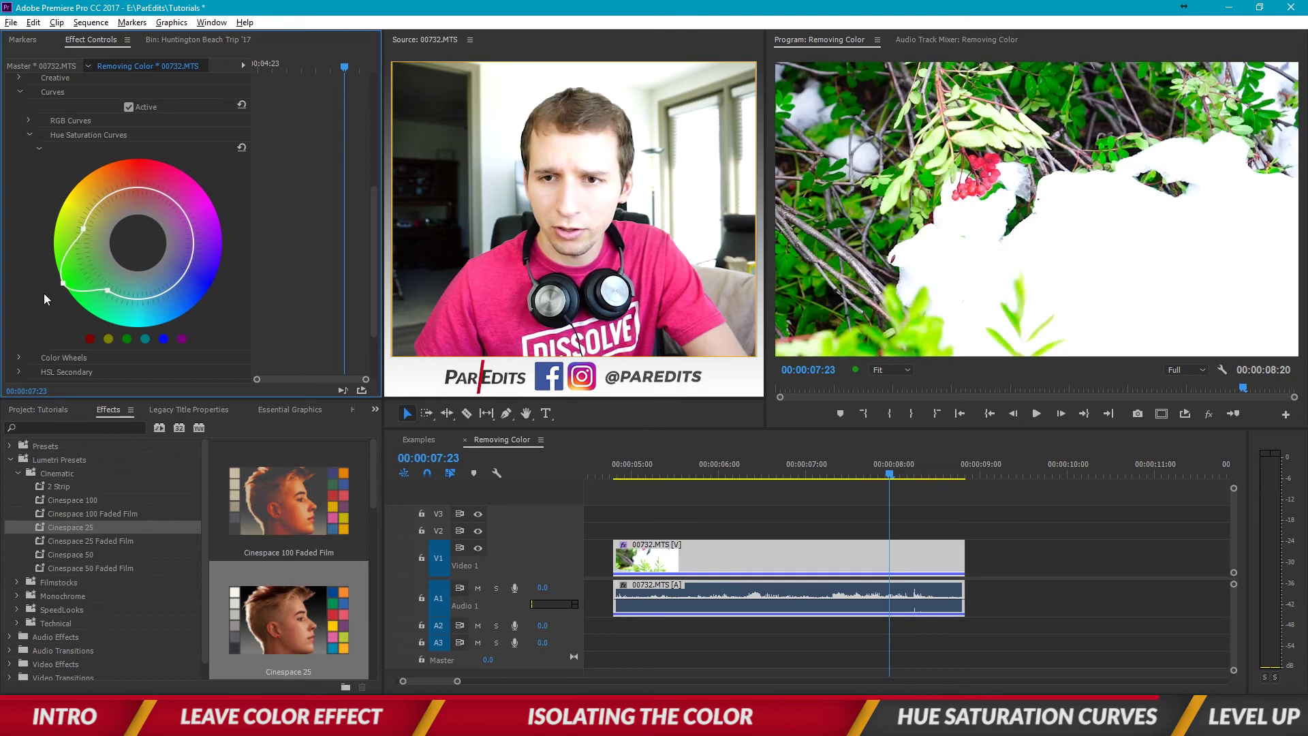
- Replay the berry clip to review the boosted greens
{"action": "left_click", "coordinate": [690, 467]}
{"action": "key", "text": "space"}
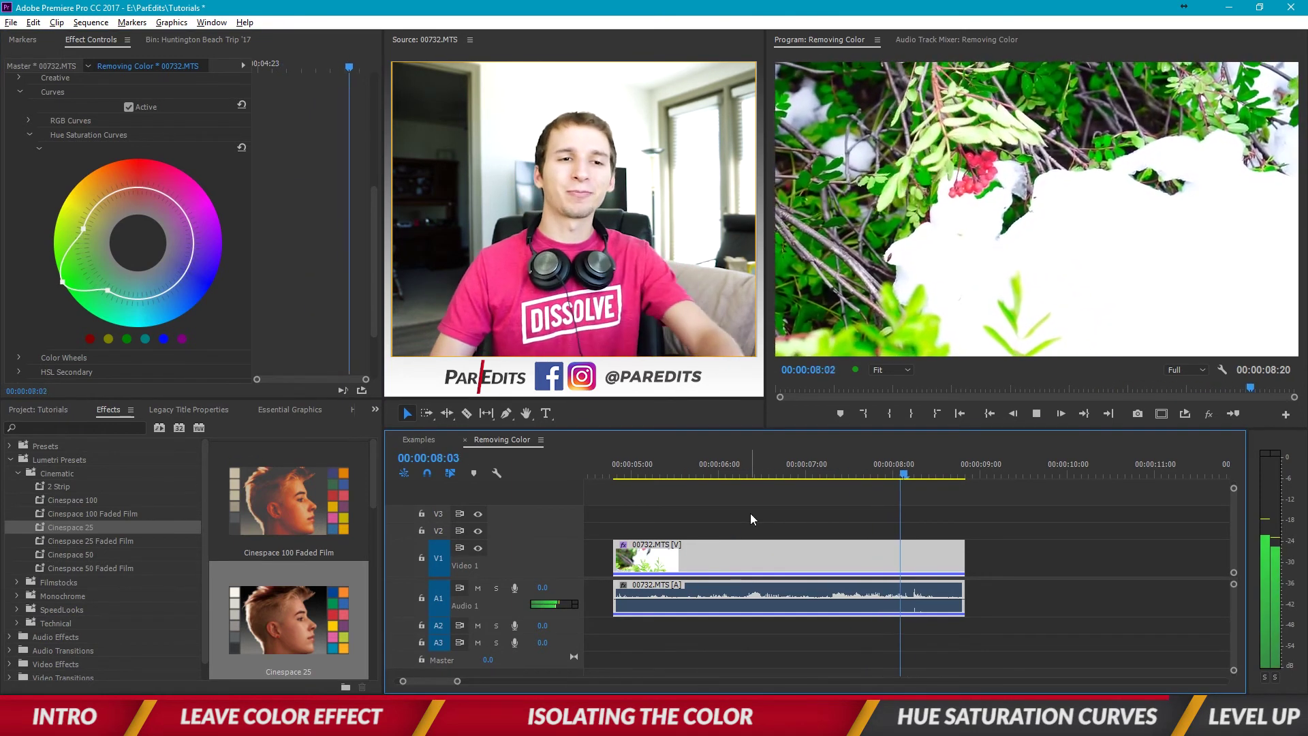
{"action": "scroll", "coordinate": [68, 196], "scroll_direction": "up", "scroll_amount": 6}
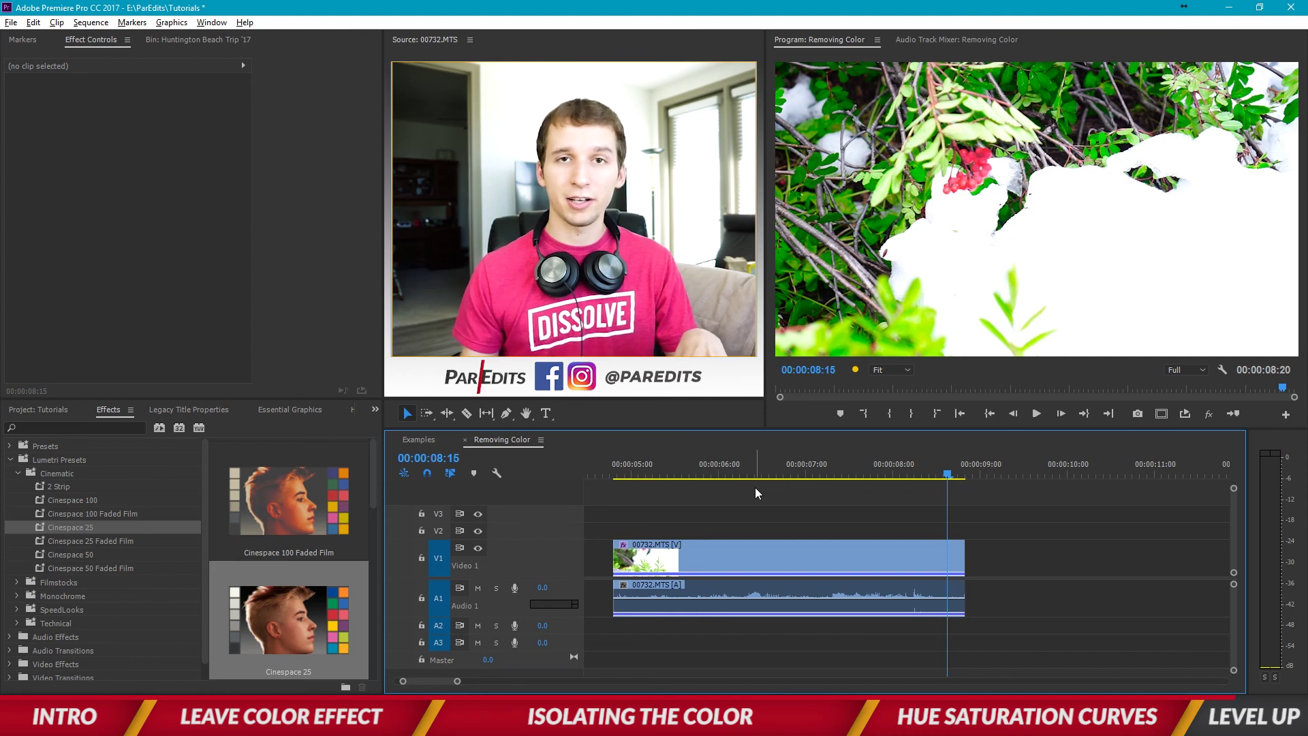
- Switch to the Examples sequence and play its final blue-cap shot
{"action": "left_click", "coordinate": [418, 439]}
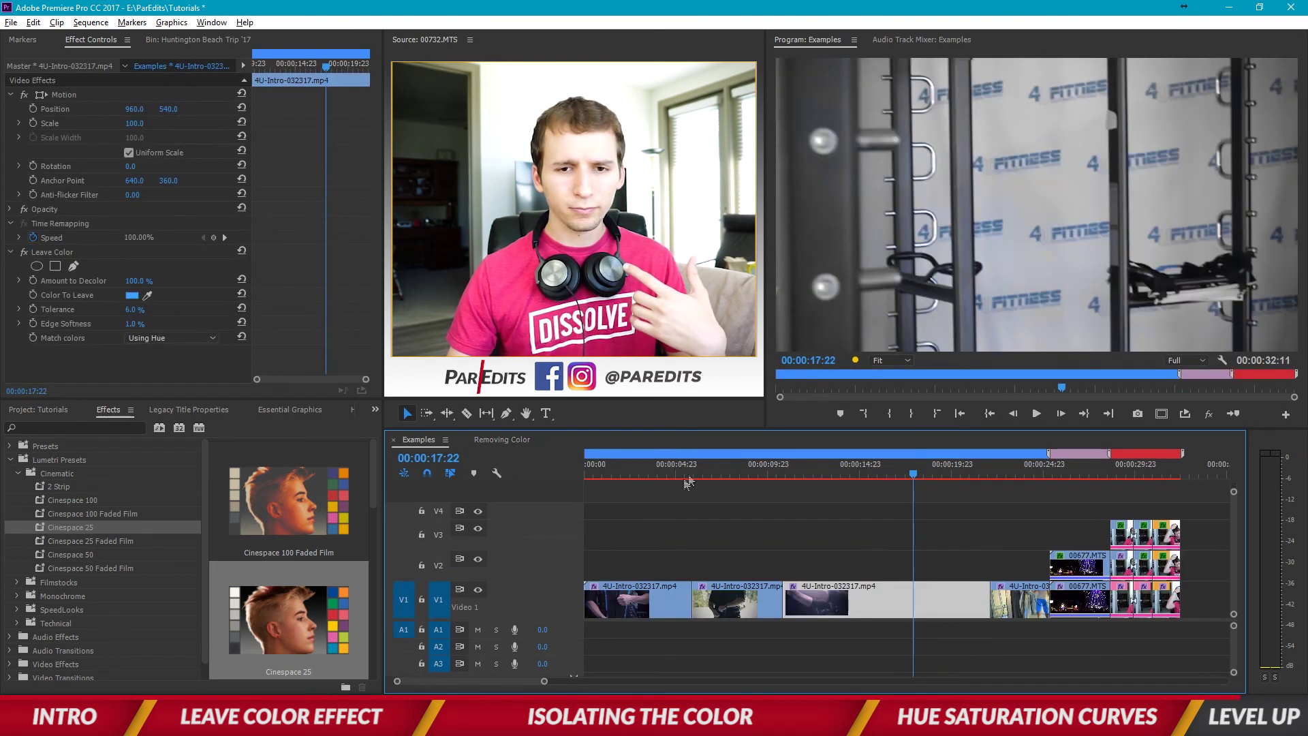
{"action": "left_click_drag", "start_coordinate": [688, 482], "coordinate": [1126, 492]}
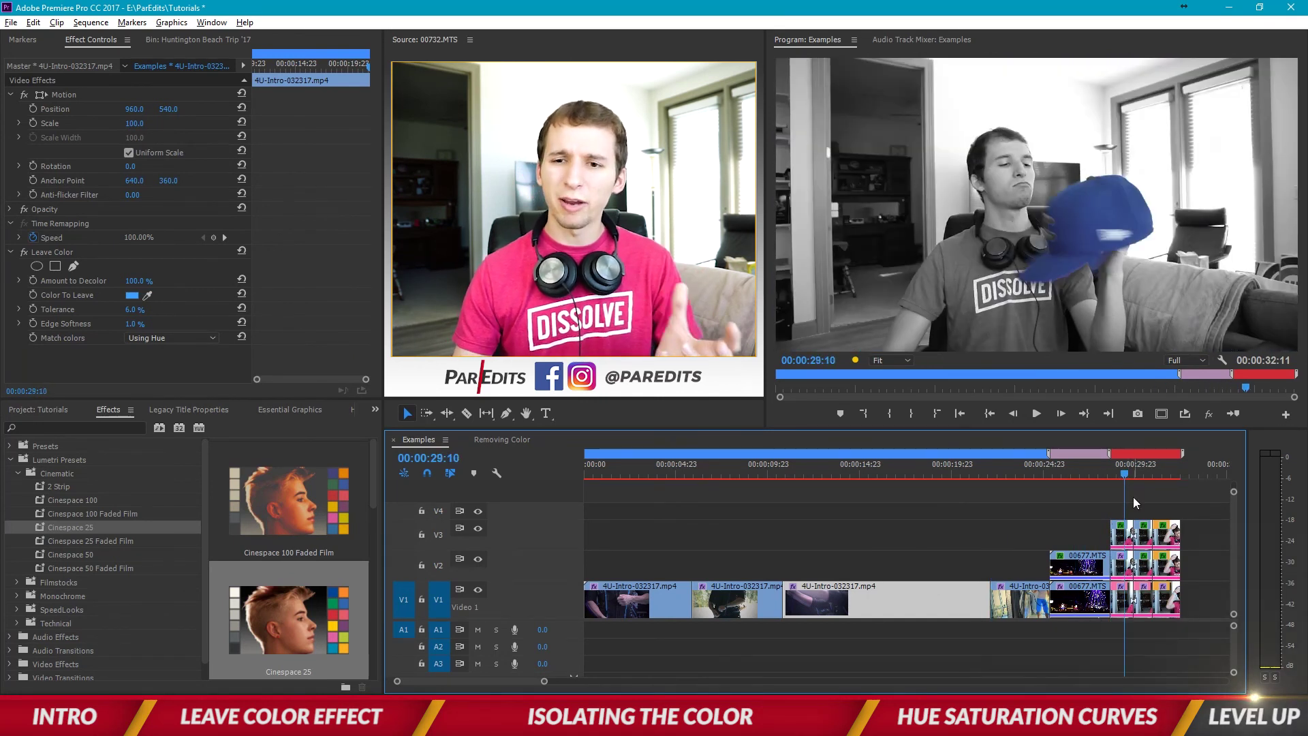
{"action": "key", "text": "space"}
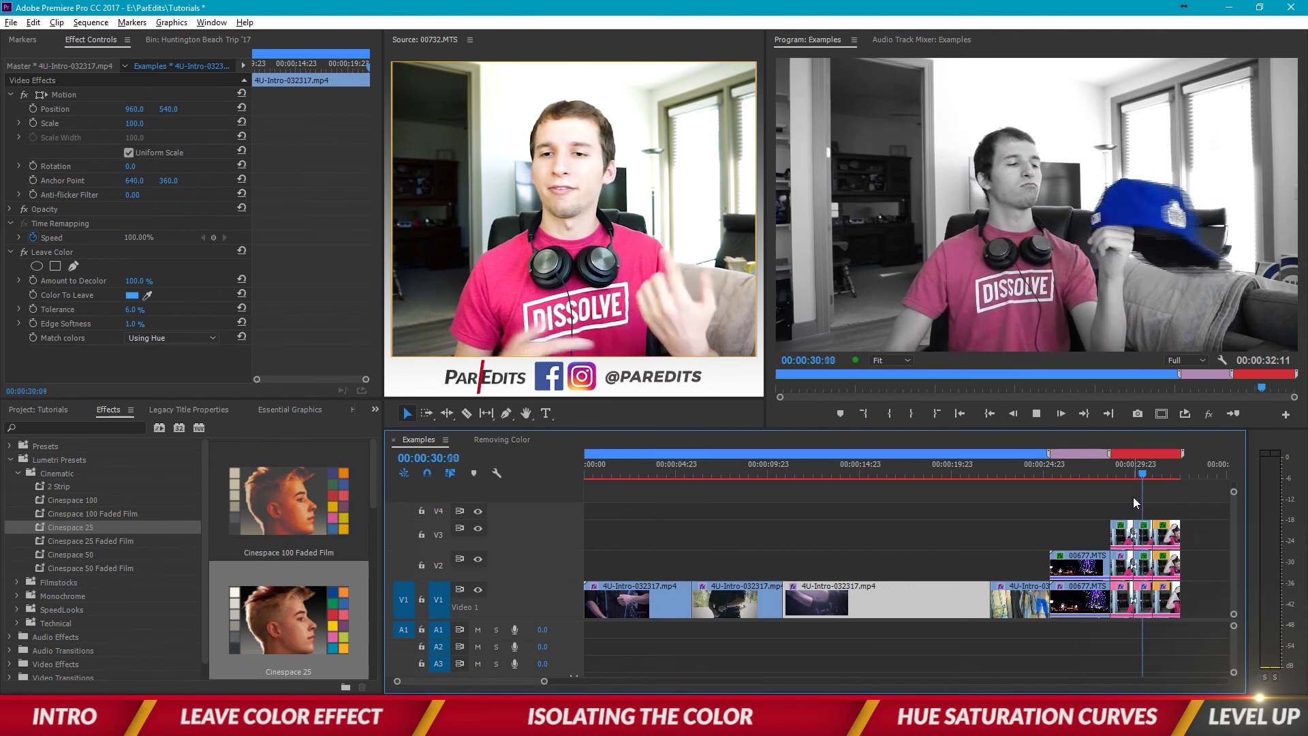